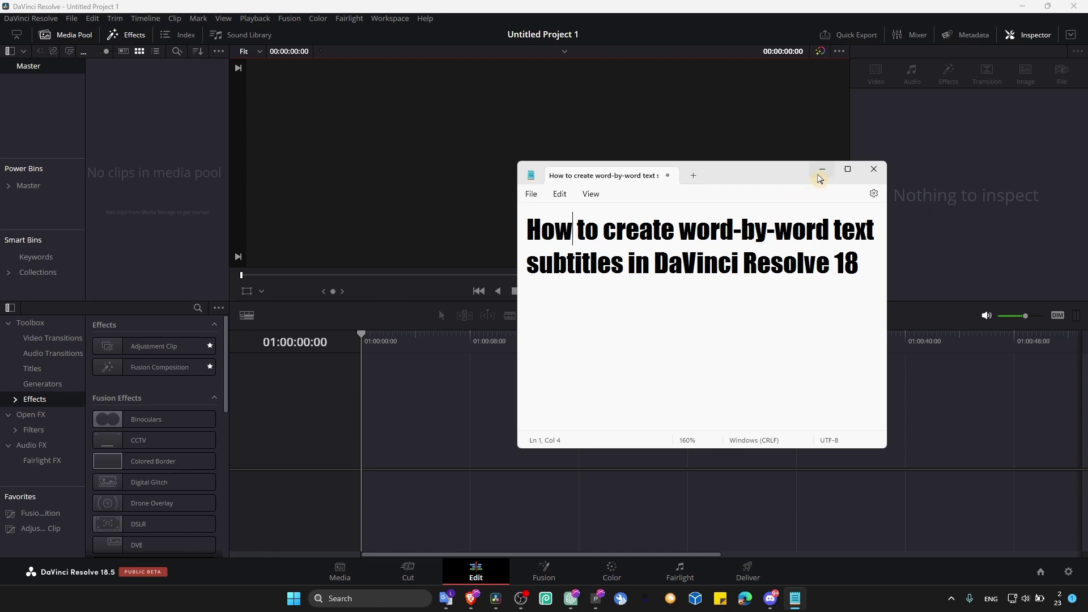
Minimize the note window and increase the height of the Video 1 and Audio 1 tracks in the timeline
{"action": "left_click", "coordinate": [821, 172]}
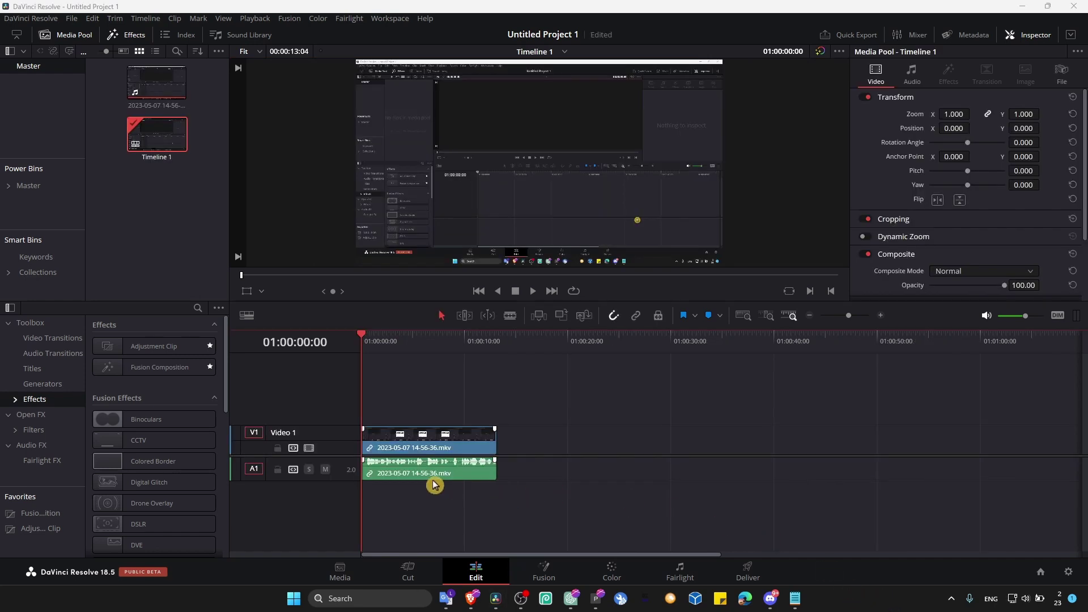
{"action": "left_click_drag", "start_coordinate": [347, 478], "coordinate": [389, 503]}
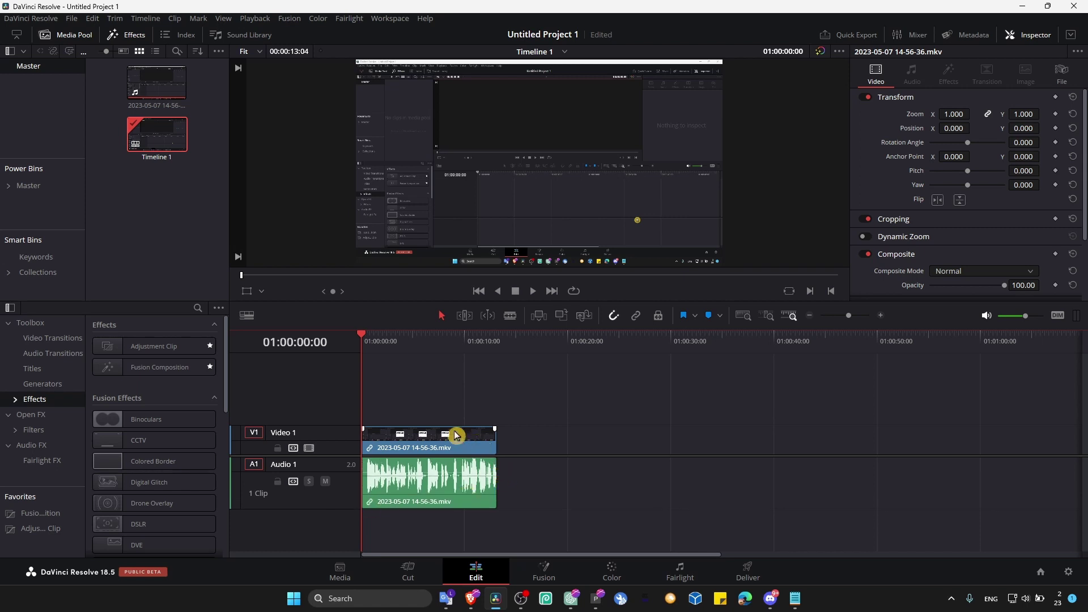
{"action": "left_click_drag", "start_coordinate": [323, 424], "coordinate": [330, 397]}
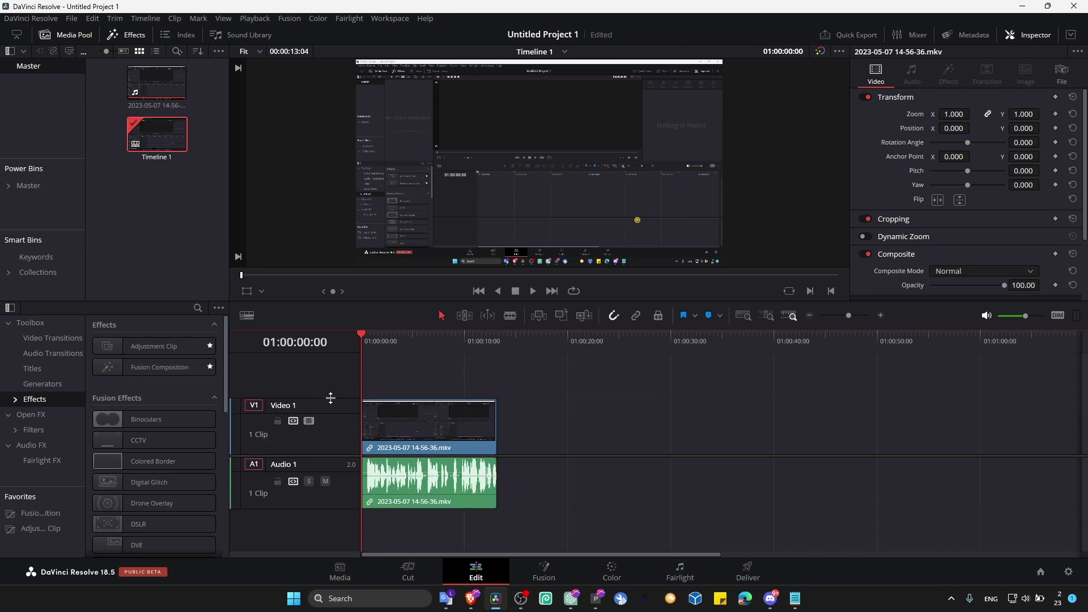
{"action": "left_click", "coordinate": [319, 446]}
{"action": "scroll", "coordinate": [510, 379], "scroll_direction": "up", "scroll_amount": 4}
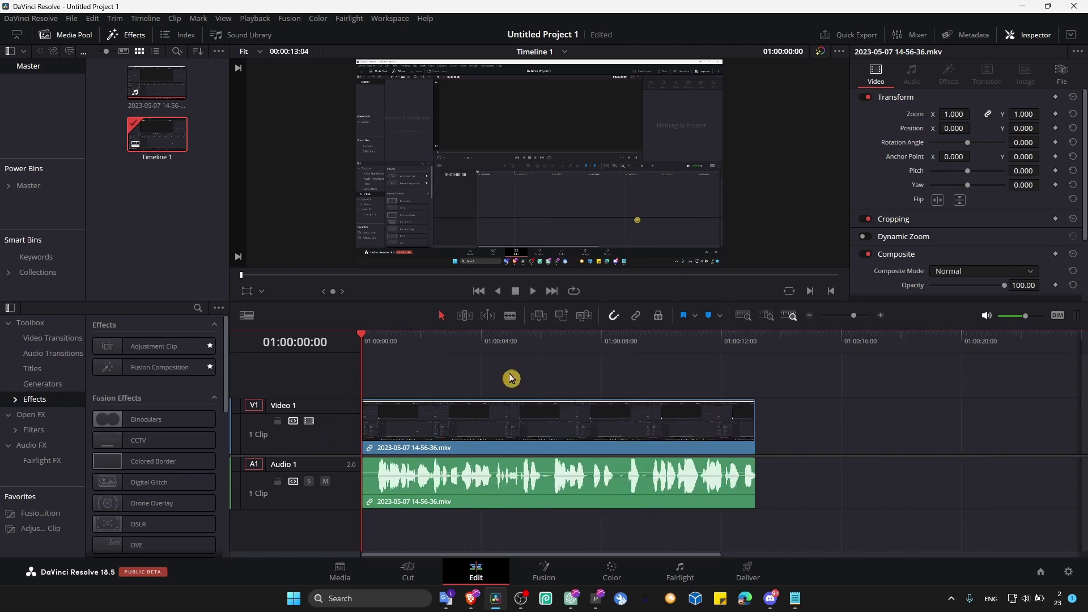
Hide the media pool and show the Titles category of the effects library
{"action": "left_click", "coordinate": [126, 34]}
{"action": "left_click", "coordinate": [67, 35]}
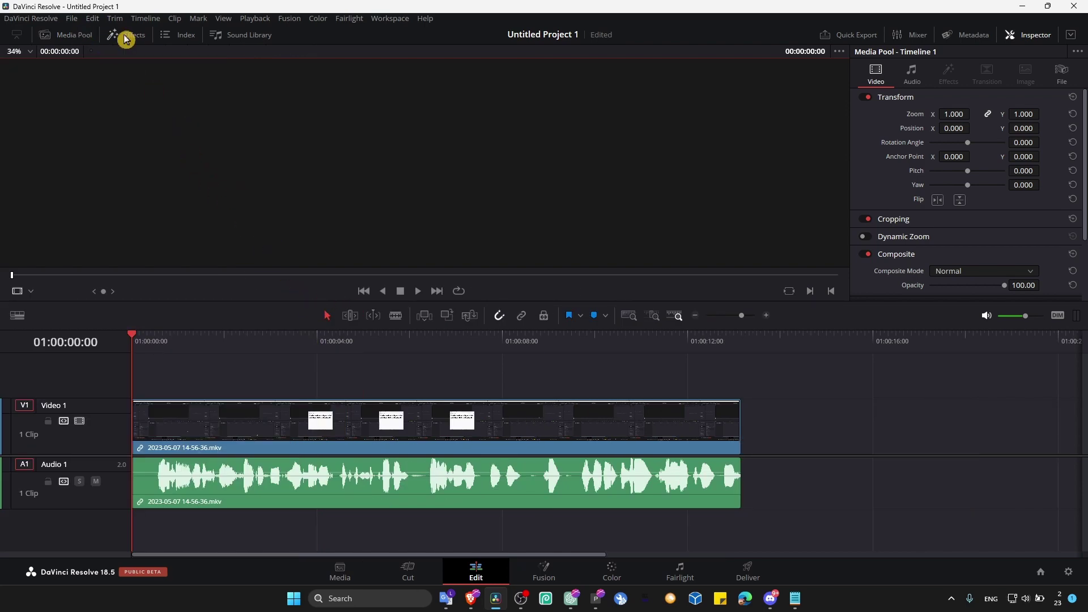
{"action": "left_click_drag", "start_coordinate": [260, 327], "coordinate": [257, 298]}
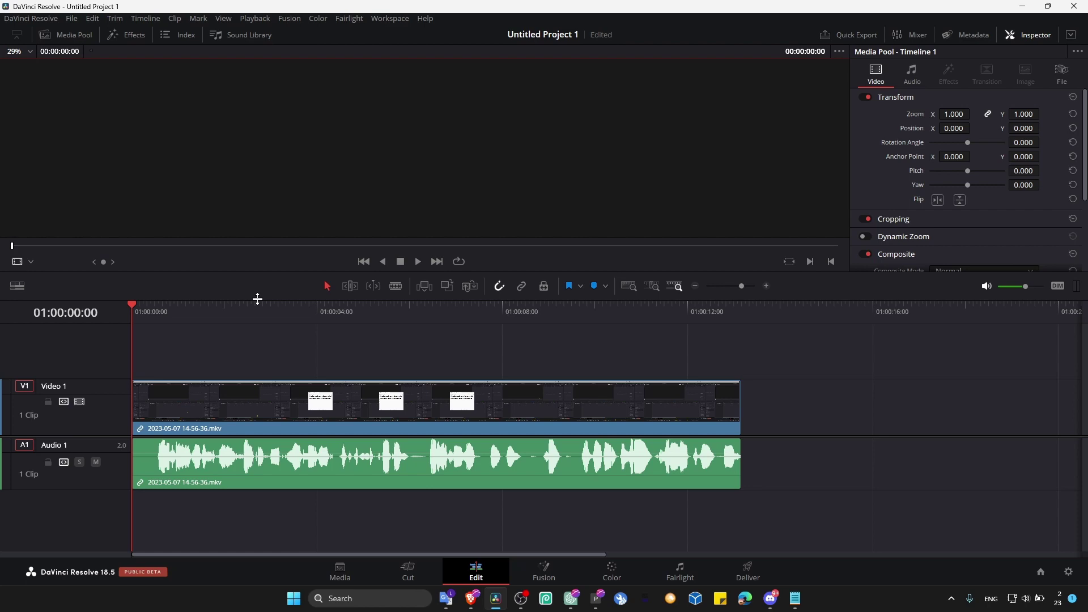
{"action": "left_click", "coordinate": [127, 37]}
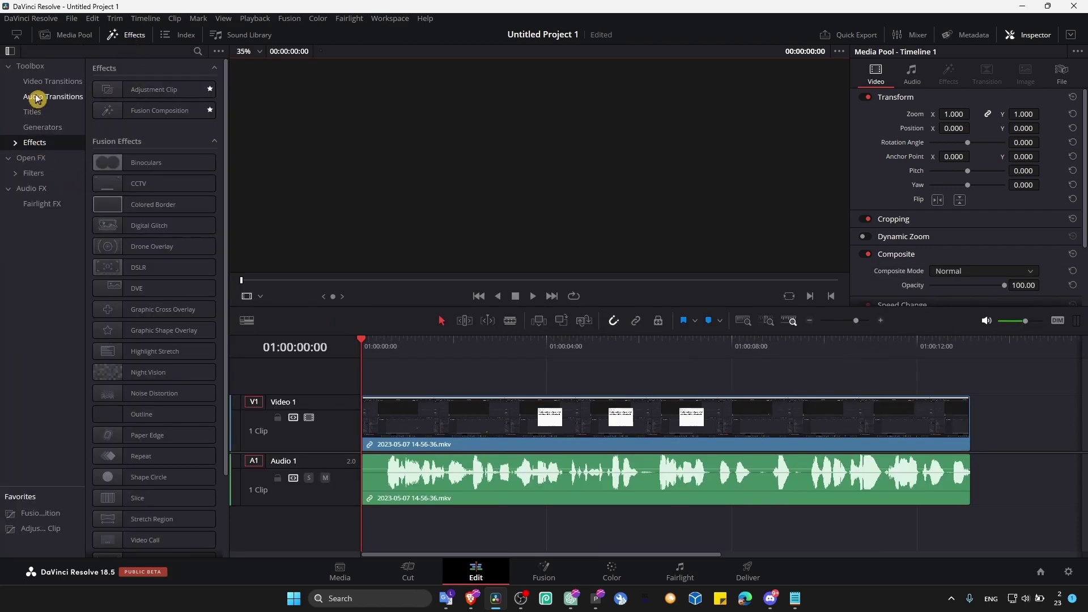
{"action": "left_click", "coordinate": [35, 112]}
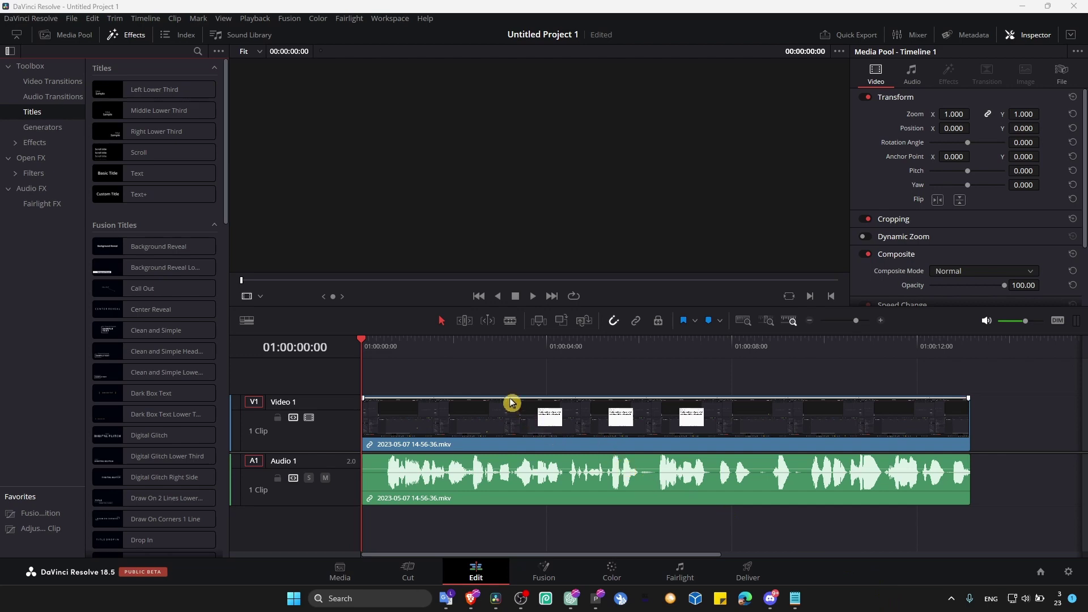
Place the playhead at 01:00:00:14, where the speech starts in the audio waveform
{"action": "scroll", "coordinate": [512, 404], "scroll_direction": "up", "scroll_amount": 3}
{"action": "left_click_drag", "start_coordinate": [413, 348], "coordinate": [433, 359]}
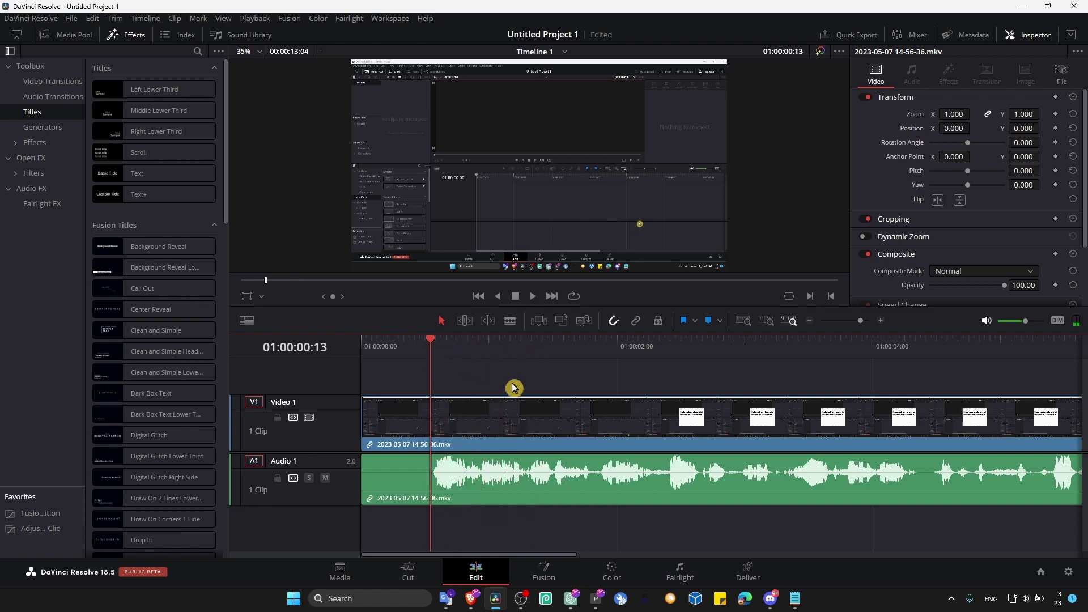
{"action": "left_click", "coordinate": [795, 598]}
{"action": "left_click_drag", "start_coordinate": [678, 232], "coordinate": [826, 231]}
{"action": "left_click", "coordinate": [822, 169]}
{"action": "mouse_move", "coordinate": [435, 342]}
{"action": "left_mouse_down"}
{"action": "mouse_move", "coordinate": [452, 341]}
{"action": "mouse_move", "coordinate": [438, 344]}
{"action": "left_mouse_up"}
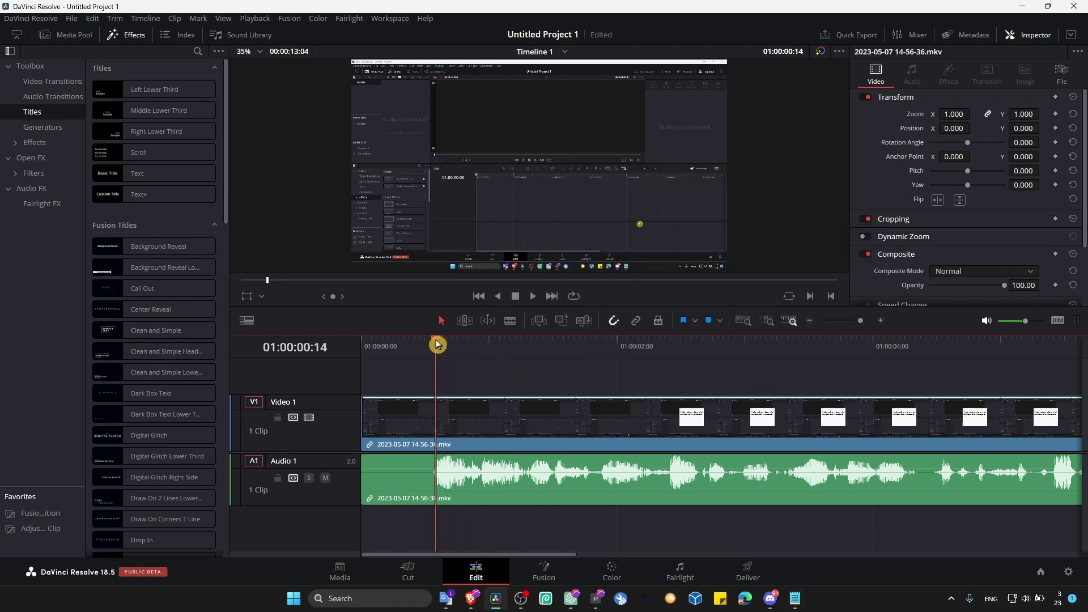
{"action": "mouse_move", "coordinate": [438, 345]}
{"action": "left_mouse_down"}
{"action": "mouse_move", "coordinate": [476, 345]}
{"action": "mouse_move", "coordinate": [427, 344]}
{"action": "mouse_move", "coordinate": [486, 349]}
{"action": "mouse_move", "coordinate": [425, 348]}
{"action": "mouse_move", "coordinate": [500, 354]}
{"action": "mouse_move", "coordinate": [438, 357]}
{"action": "left_mouse_up"}
{"action": "key", "text": "space"}
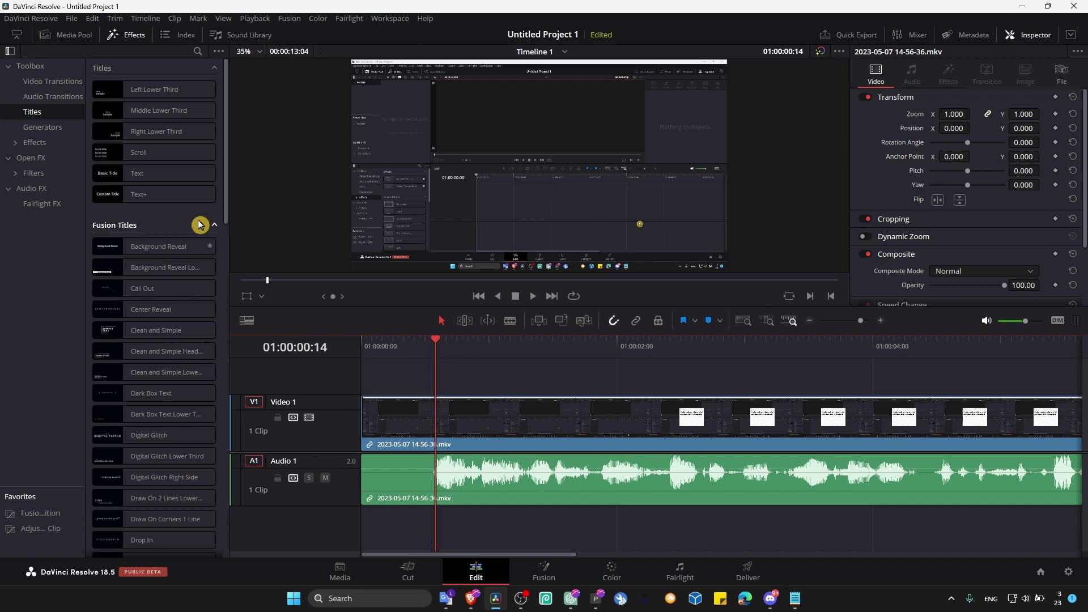
Add a basic Text title on a new video track at the playhead and enlarge the timeline area and its tracks
{"action": "left_click_drag", "start_coordinate": [155, 172], "coordinate": [431, 380]}
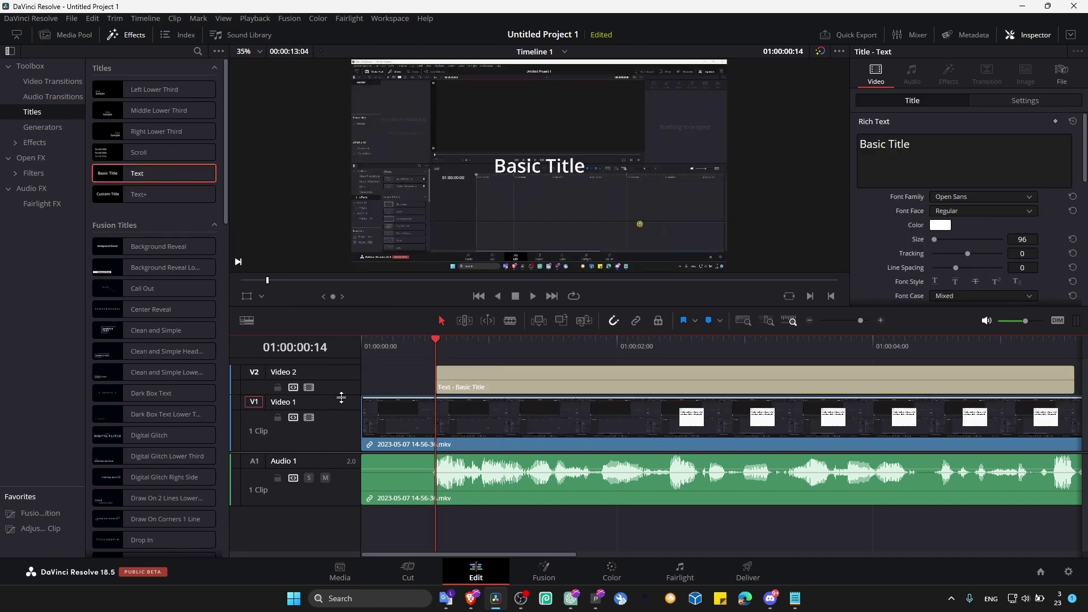
{"action": "left_click_drag", "start_coordinate": [341, 398], "coordinate": [401, 345]}
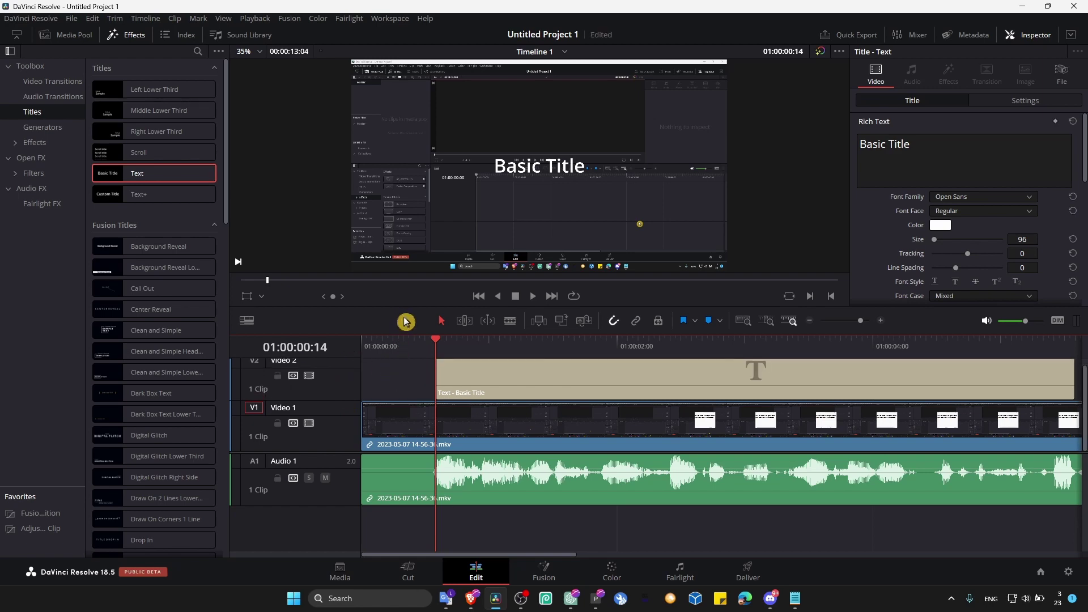
{"action": "left_click_drag", "start_coordinate": [406, 305], "coordinate": [405, 270]}
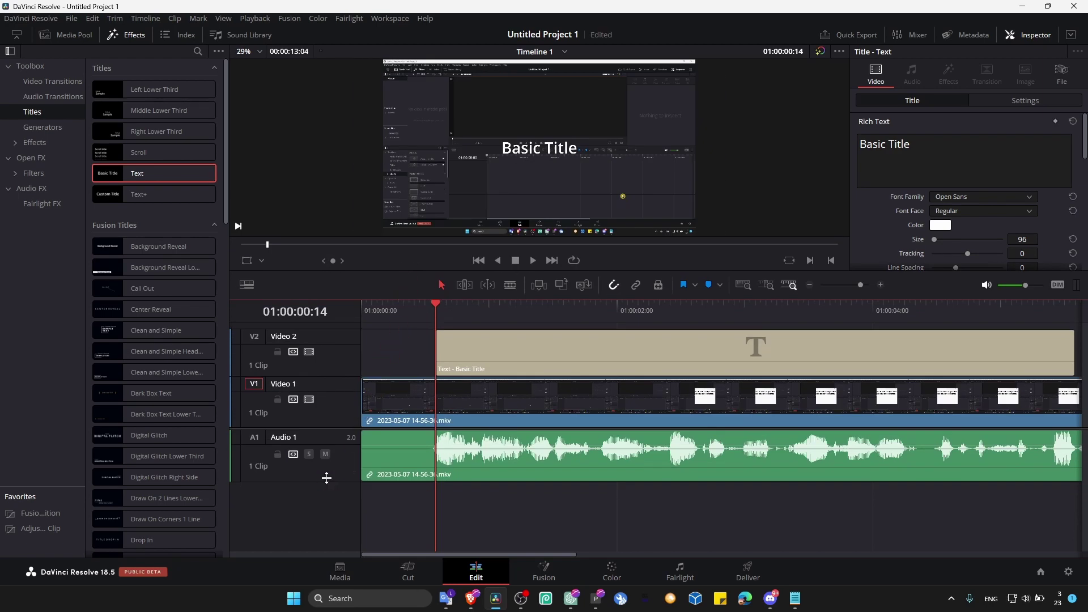
{"action": "left_click_drag", "start_coordinate": [329, 481], "coordinate": [331, 511]}
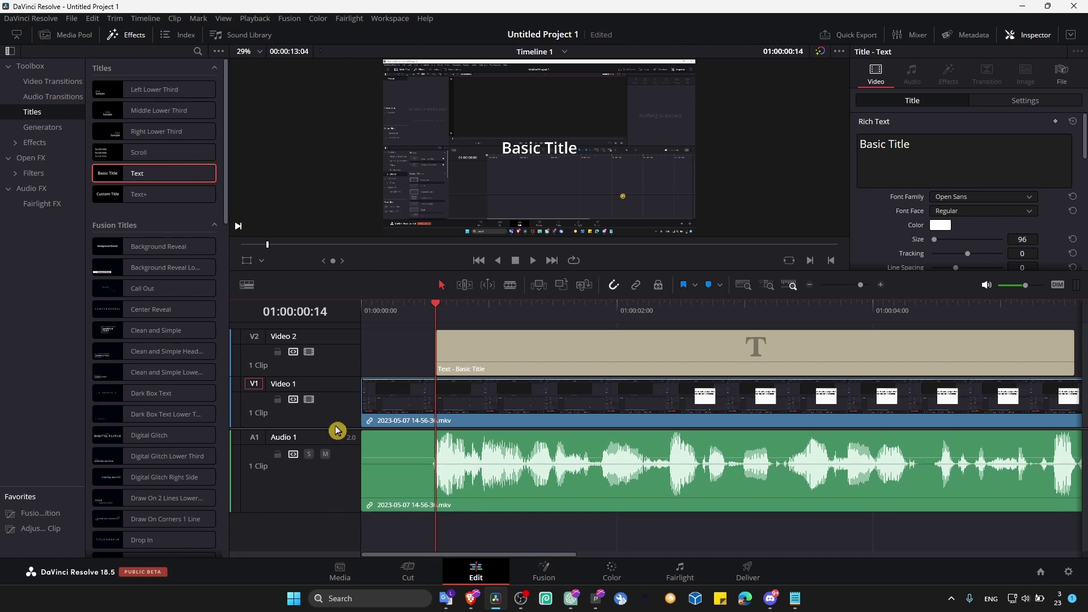
{"action": "left_click_drag", "start_coordinate": [335, 429], "coordinate": [333, 451]}
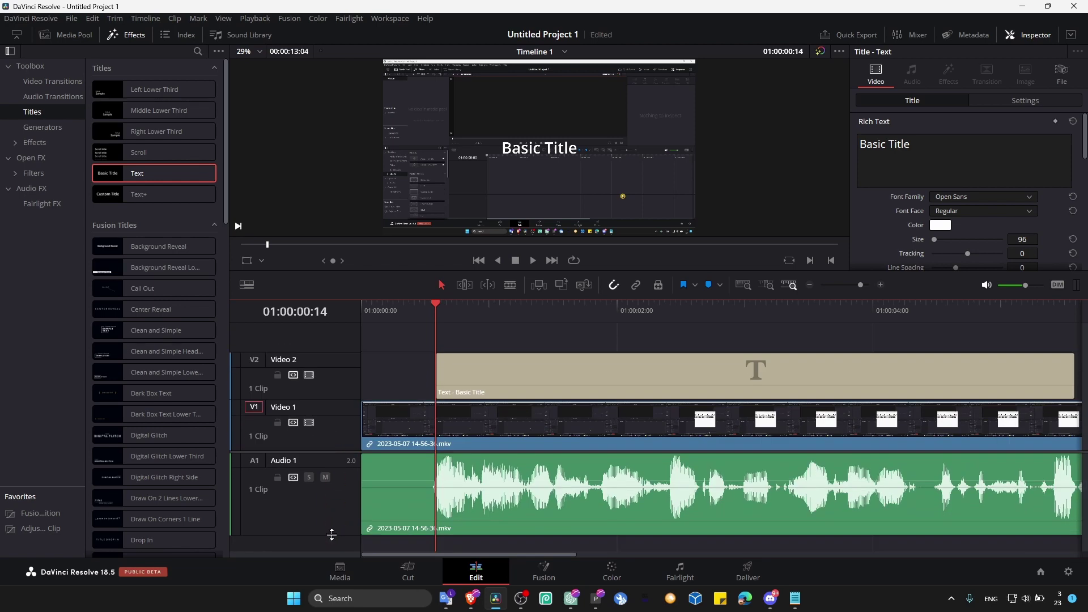
{"action": "left_click_drag", "start_coordinate": [332, 534], "coordinate": [333, 456]}
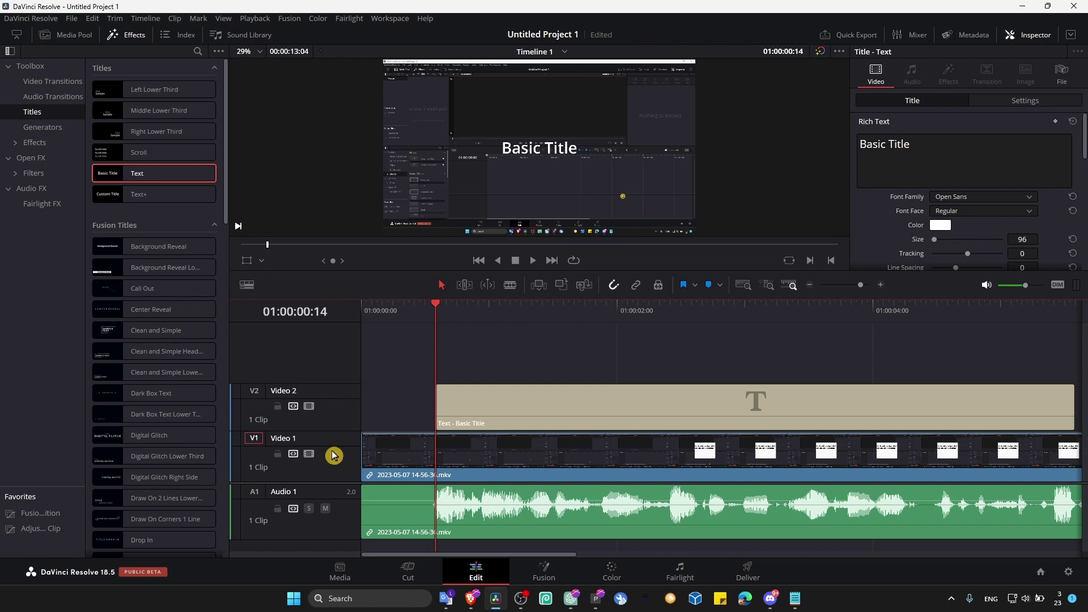
Shorten the Text title to cover only the first spoken words and place the playhead inside it at 01:00:00:17
{"action": "left_click", "coordinate": [483, 400]}
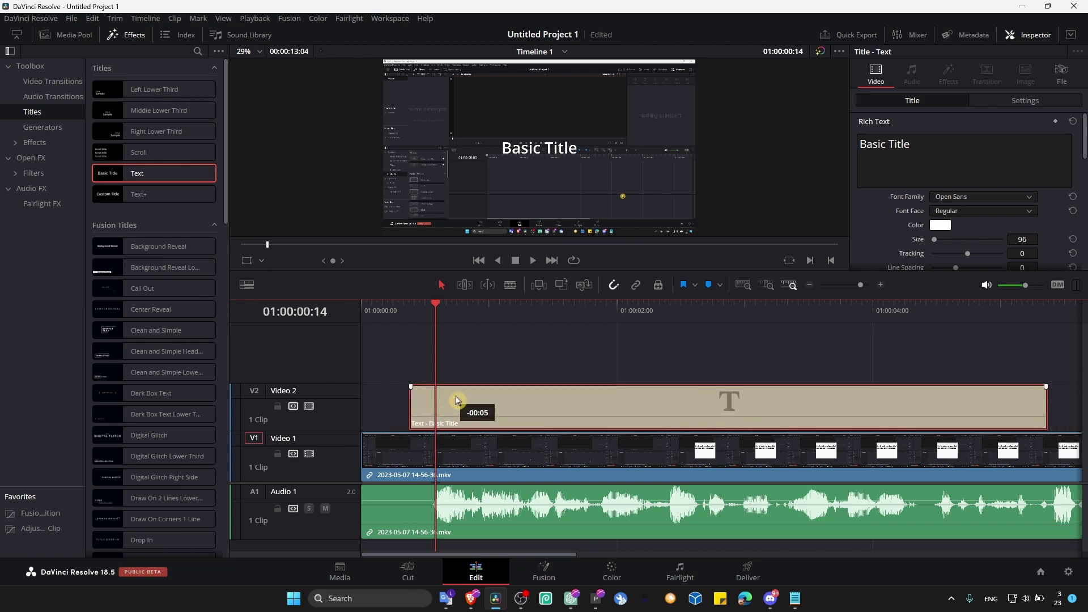
{"action": "left_click", "coordinate": [871, 605]}
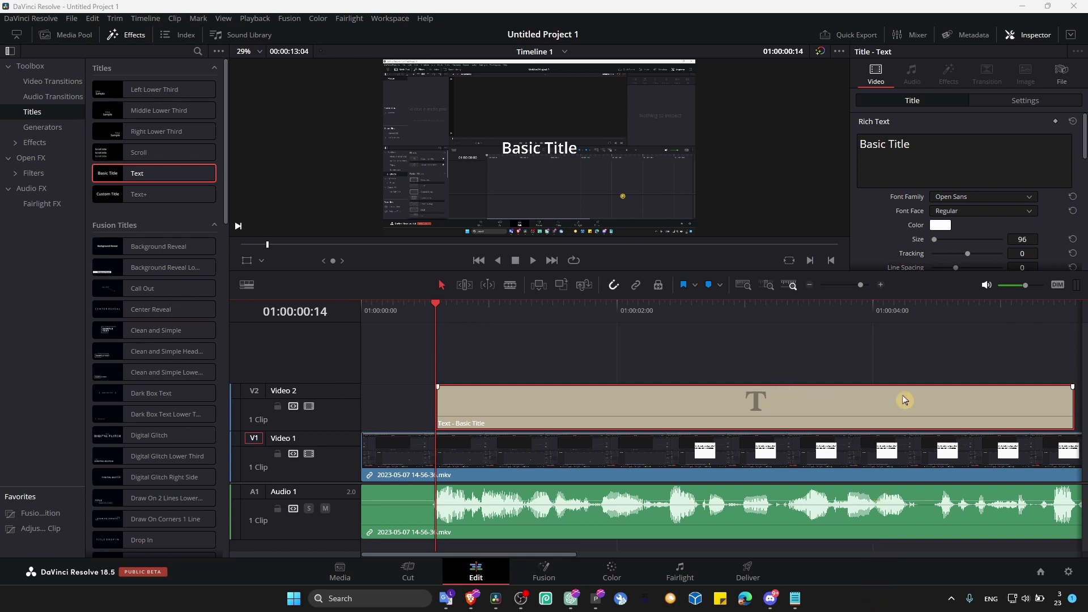
{"action": "left_click_drag", "start_coordinate": [1075, 405], "coordinate": [481, 410]}
{"action": "left_click_drag", "start_coordinate": [435, 309], "coordinate": [456, 318]}
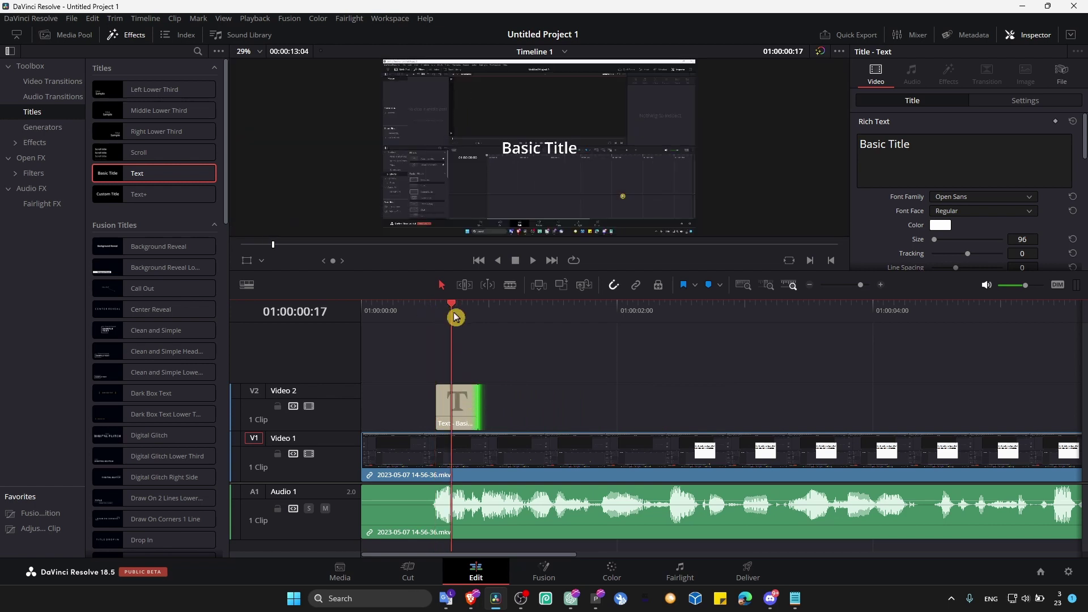
Replace the title's text with "I'm gonna"
{"action": "left_click", "coordinate": [907, 144]}
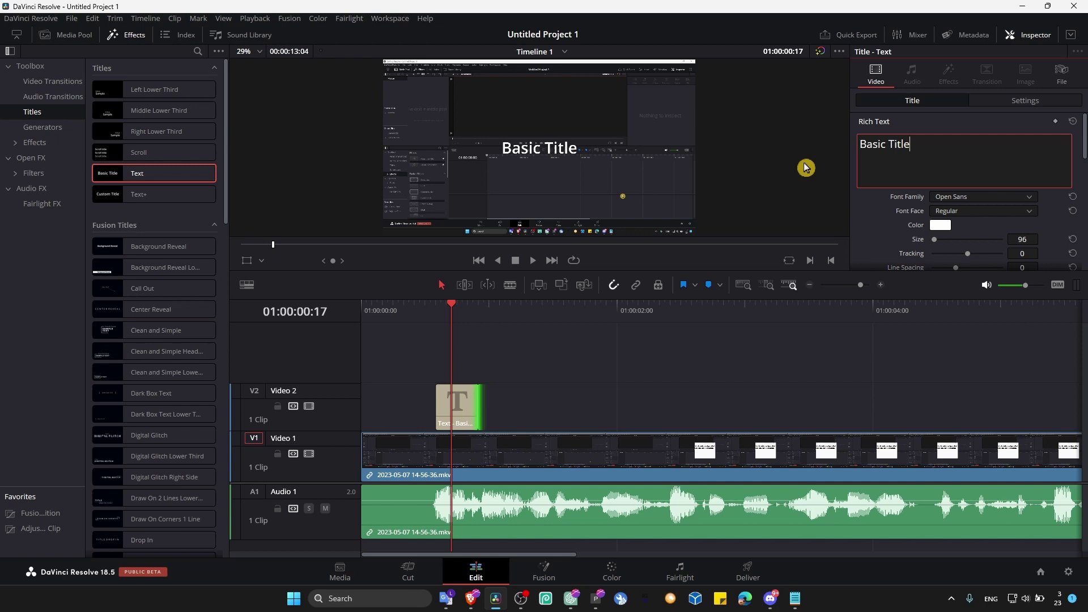
{"action": "key", "text": "BackSpace"}
{"action": "key", "text": "BackSpace"}
{"action": "key", "text": "BackSpace"}
{"action": "key", "text": "BackSpace"}
{"action": "key", "text": "BackSpace"}
{"action": "key", "text": "BackSpace"}
{"action": "key", "text": "BackSpace"}
{"action": "key", "text": "BackSpace"}
{"action": "key", "text": "BackSpace"}
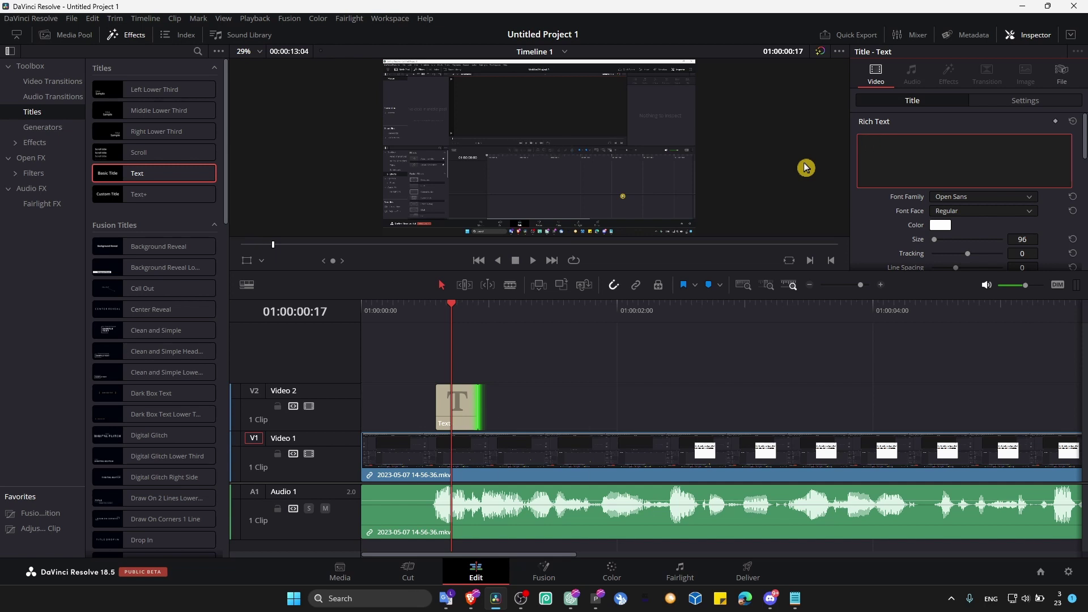
{"action": "key", "text": "Caps_Lock"}
{"action": "type", "text": "I'm gonna show"}
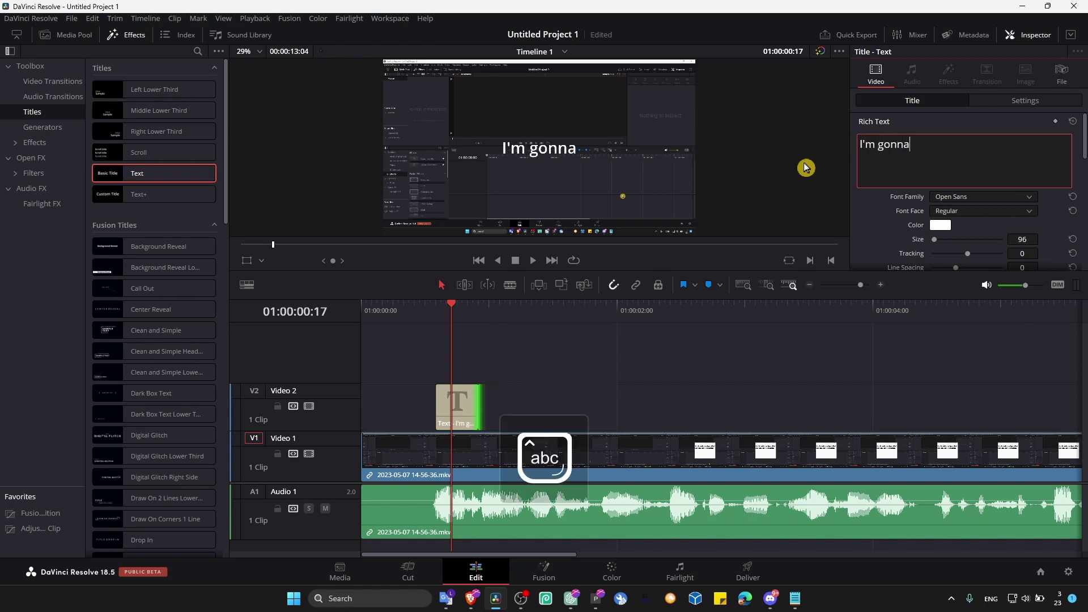
{"action": "key", "text": "BackSpace"}
{"action": "key", "text": "BackSpace"}
{"action": "key", "text": "BackSpace"}
{"action": "key", "text": "BackSpace"}
{"action": "key", "text": "BackSpace"}
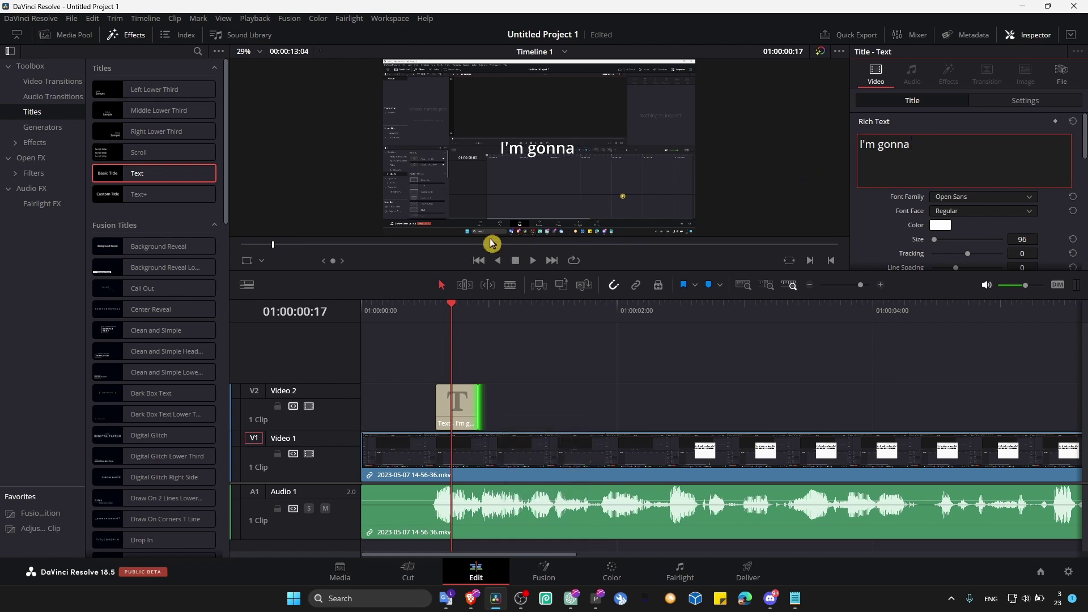
Trim the end of the "I'm gonna" title to about 5 frames, playing back the speech from 01:00:00:14 to check the timing
{"action": "left_click_drag", "start_coordinate": [457, 305], "coordinate": [450, 306]}
{"action": "left_click", "coordinate": [464, 402]}
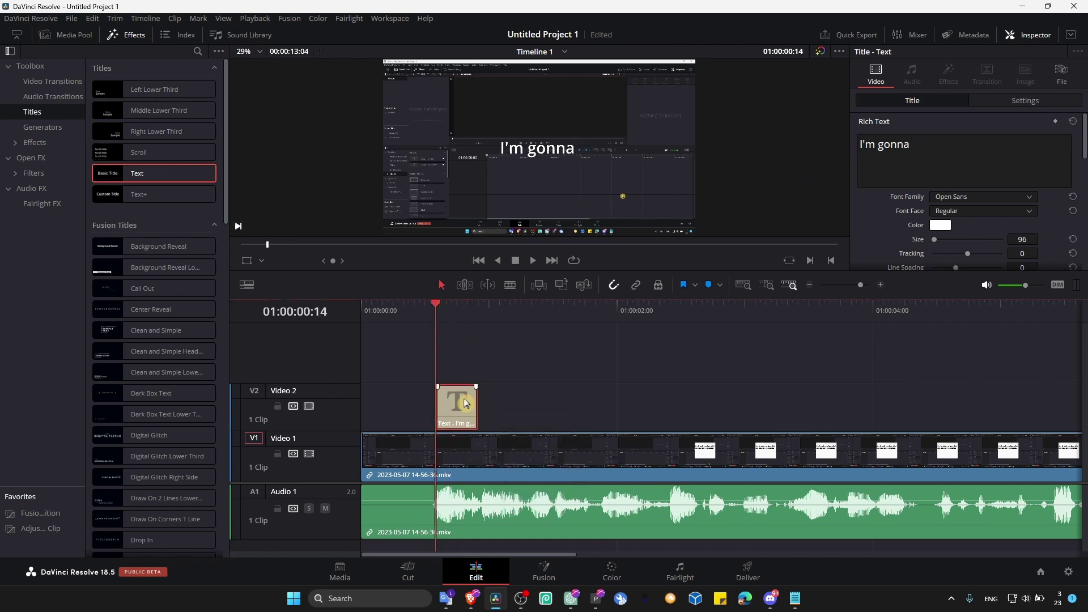
{"action": "left_click_drag", "start_coordinate": [476, 400], "coordinate": [446, 315]}
{"action": "key", "text": "space"}
{"action": "key", "text": "space"}
{"action": "key", "text": "space"}
{"action": "key", "text": "space"}
{"action": "left_click", "coordinate": [437, 316]}
{"action": "left_click", "coordinate": [448, 374]}
{"action": "key", "text": "space"}
Trim the silent start of the video and audio clip to the playhead, and move all clips to the start of the timeline
{"action": "scroll", "coordinate": [453, 368], "scroll_direction": "up", "scroll_amount": 3}
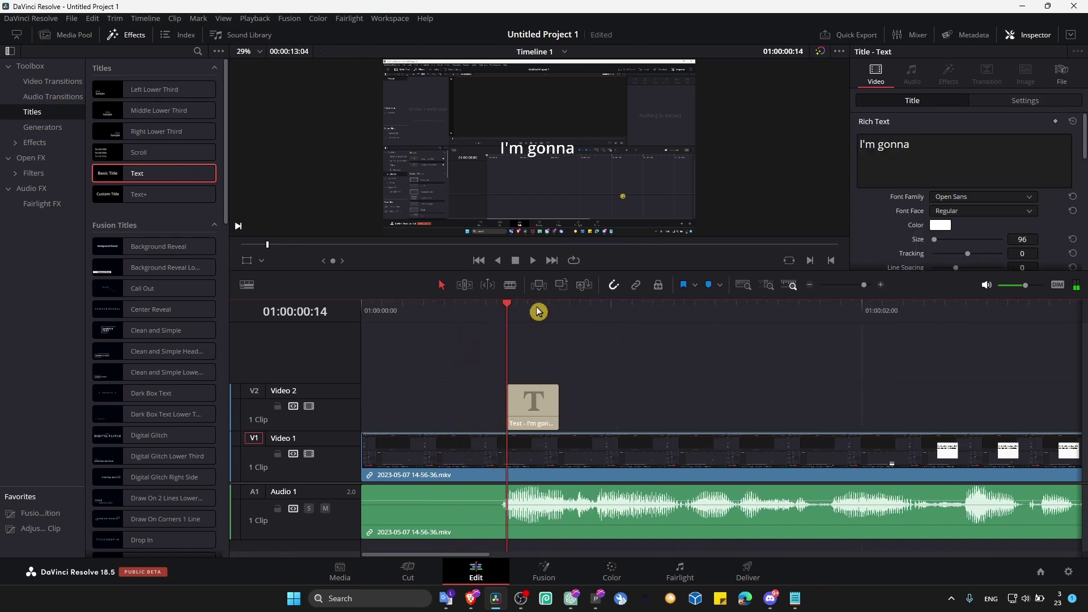
{"action": "scroll", "coordinate": [543, 357], "scroll_direction": "up", "scroll_amount": 1}
{"action": "scroll", "coordinate": [542, 357], "scroll_direction": "up", "scroll_amount": 3}
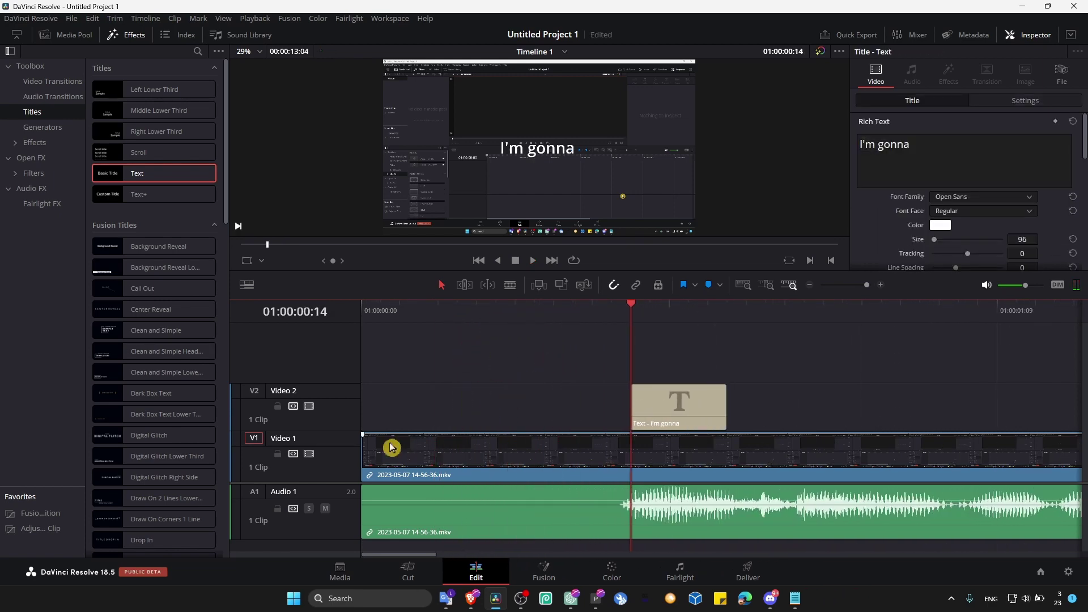
{"action": "left_click_drag", "start_coordinate": [366, 449], "coordinate": [632, 445]}
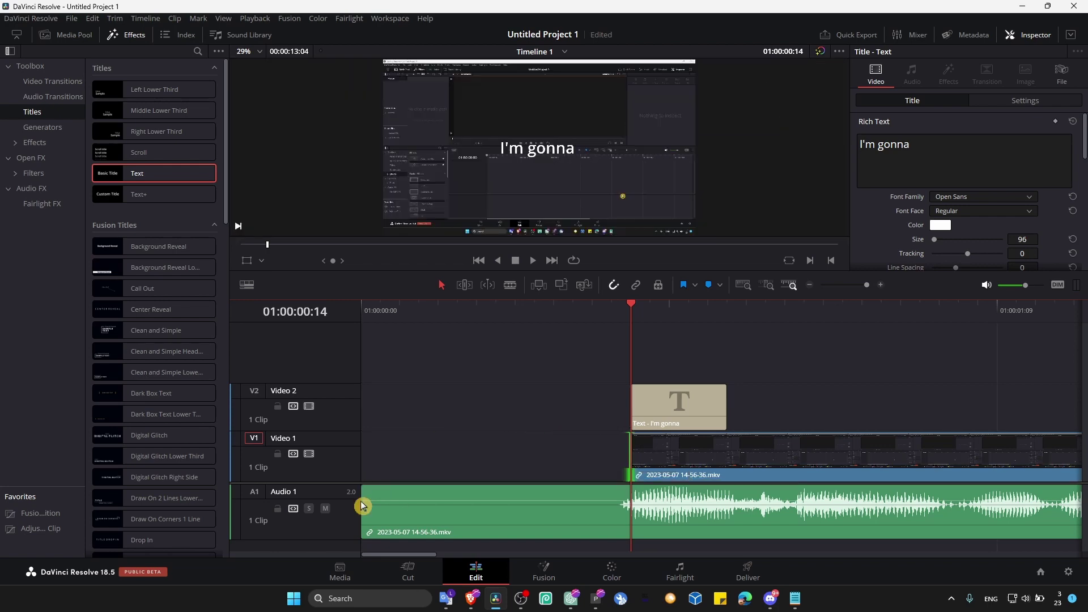
{"action": "left_click_drag", "start_coordinate": [360, 502], "coordinate": [617, 495]}
{"action": "left_click_drag", "start_coordinate": [773, 384], "coordinate": [677, 510]}
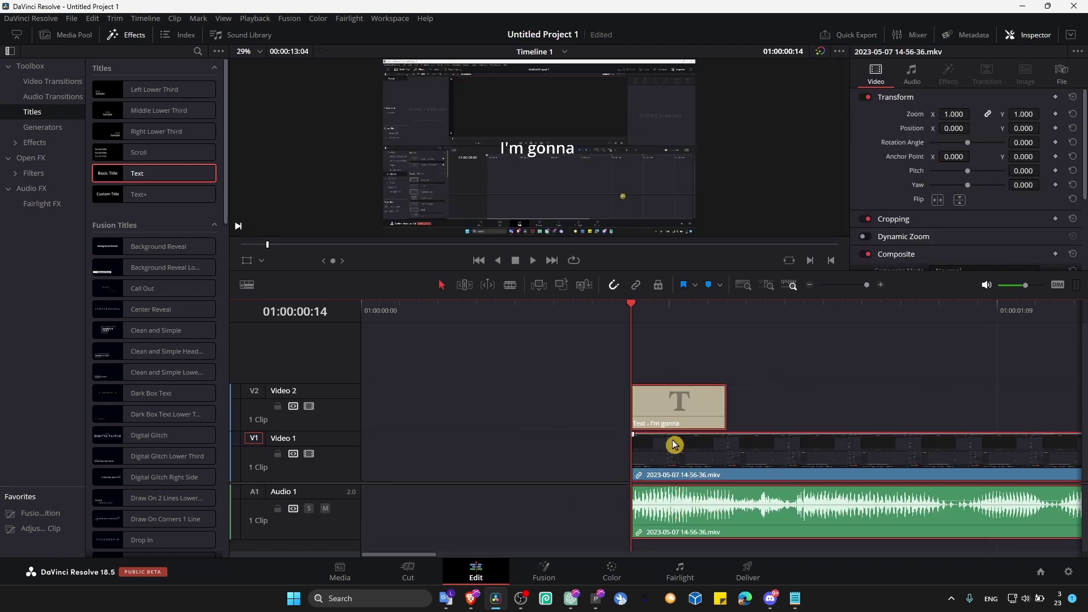
{"action": "left_click_drag", "start_coordinate": [675, 445], "coordinate": [407, 448]}
Play the timeline from its start and jump the playhead between the start and end of the "I'm gonna" title
{"action": "left_click", "coordinate": [360, 315]}
{"action": "key", "text": "space"}
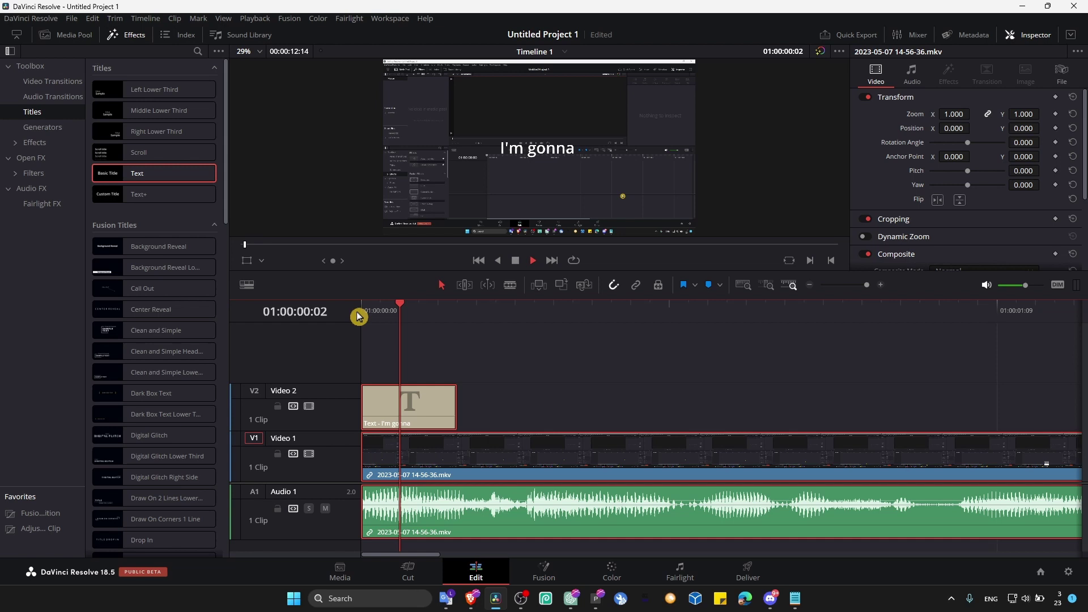
{"action": "left_click", "coordinate": [372, 309]}
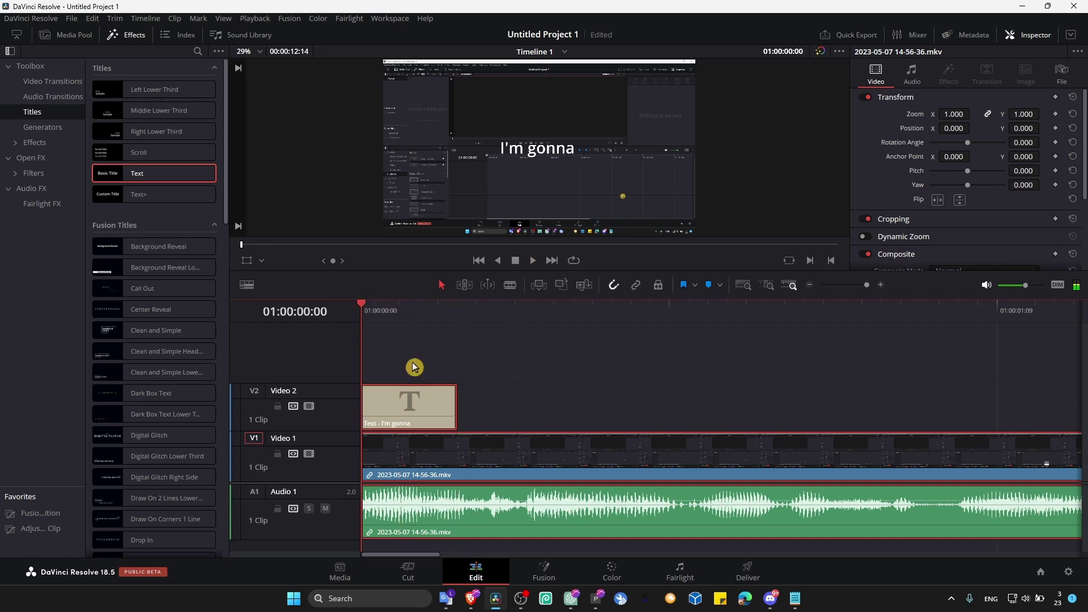
{"action": "key", "text": "Down"}
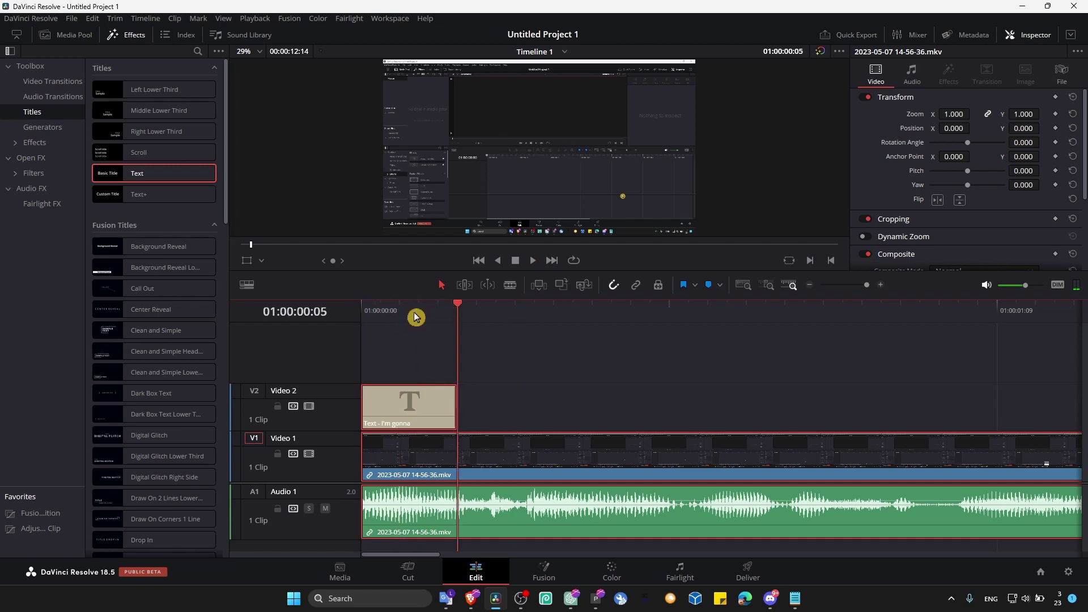
{"action": "left_click", "coordinate": [452, 399]}
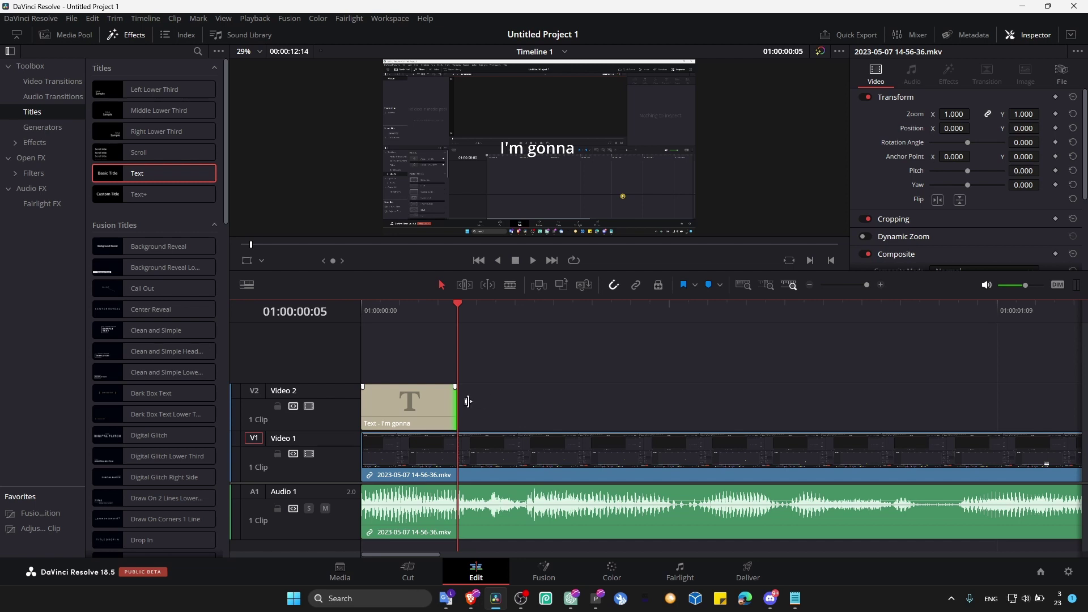
{"action": "left_click", "coordinate": [411, 411]}
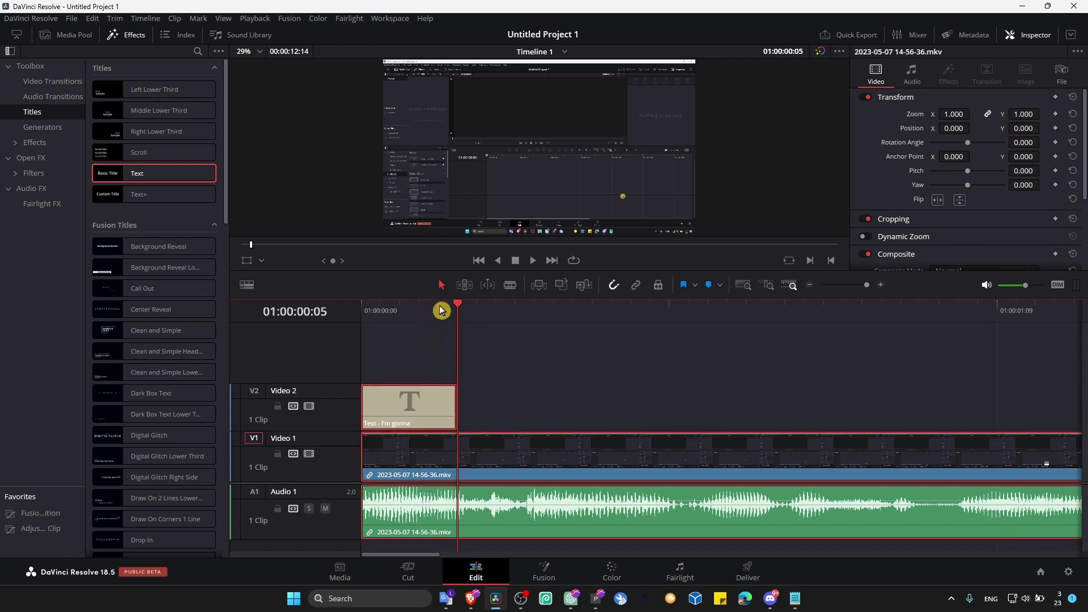
{"action": "key", "text": "Up"}
{"action": "key", "text": "Down"}
{"action": "key", "text": "Up"}
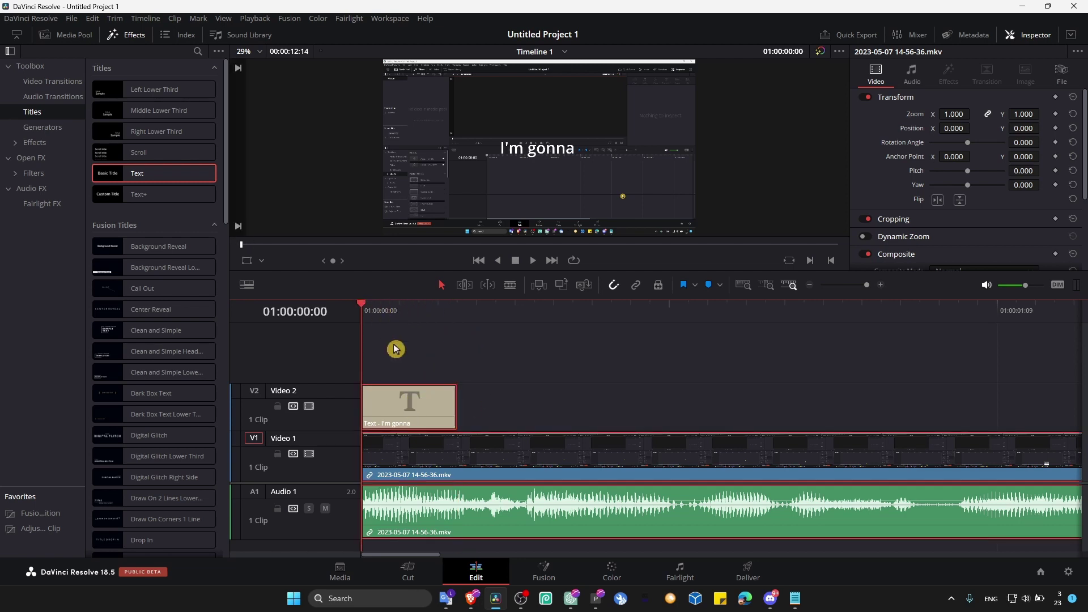
Play the opening of the timeline several times to check the "I'm gonna" title against the speech
{"action": "key", "text": "space"}
{"action": "key", "text": "space"}
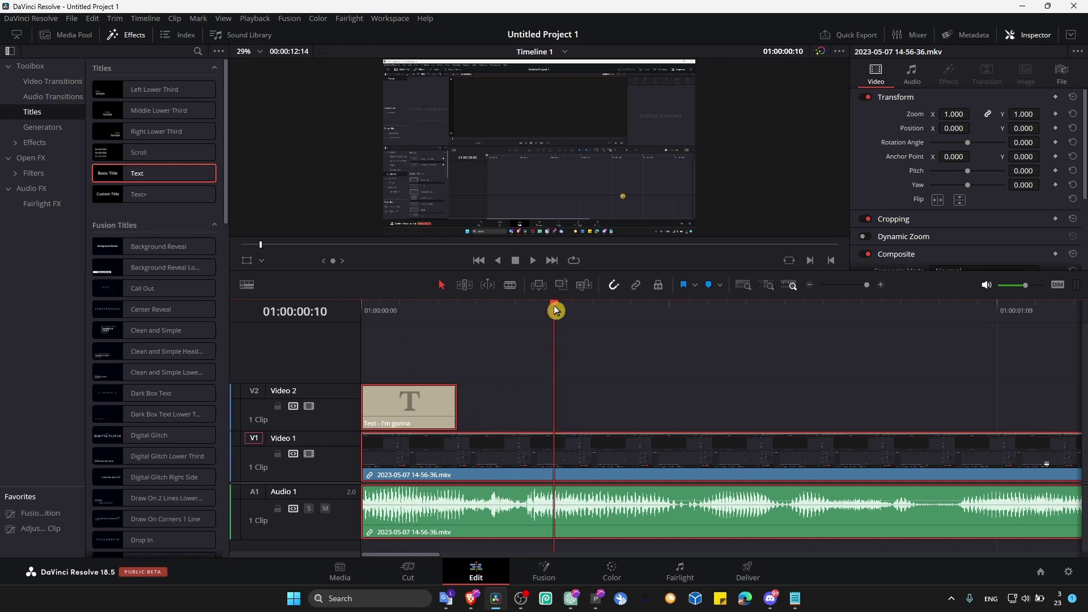
{"action": "left_click", "coordinate": [463, 356]}
{"action": "left_click", "coordinate": [417, 393]}
{"action": "key", "text": "Up"}
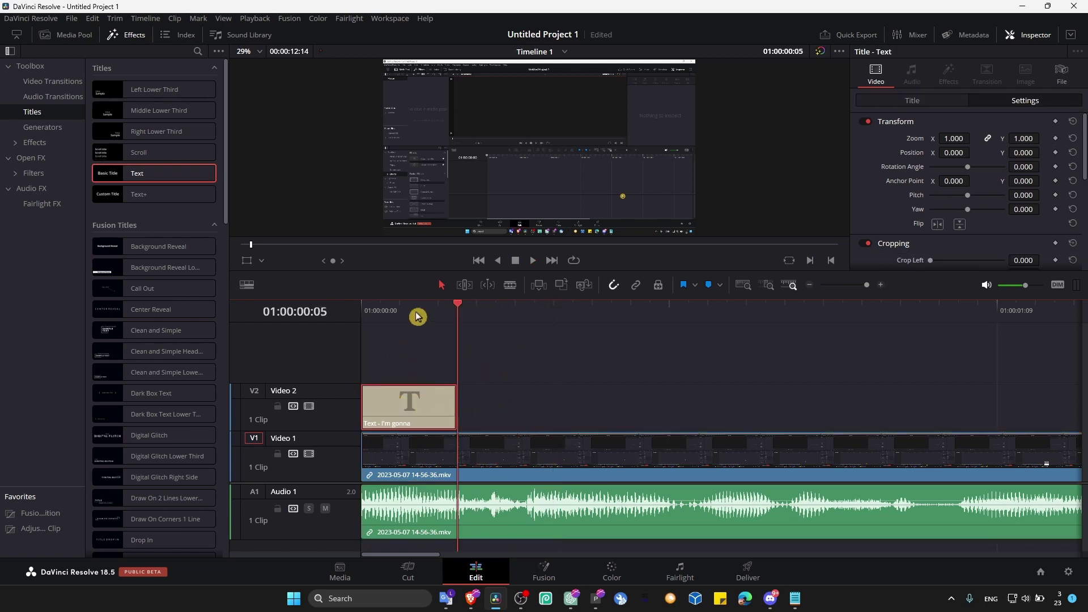
{"action": "key", "text": "Up"}
{"action": "key", "text": "space"}
{"action": "key", "text": "space"}
{"action": "key", "text": "Up"}
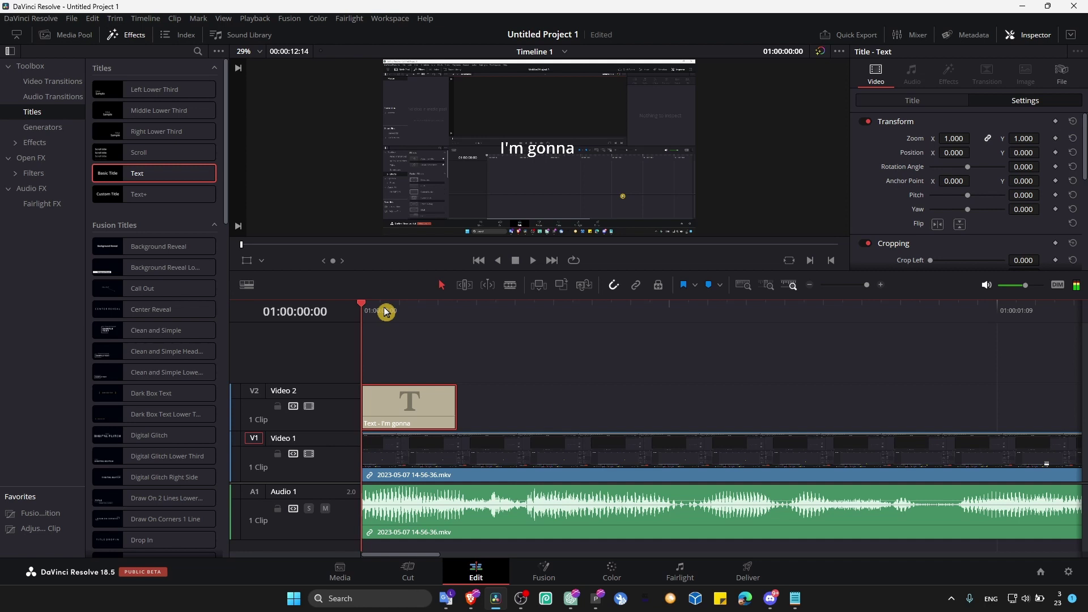
{"action": "key", "text": "space"}
{"action": "key", "text": "space"}
{"action": "key", "text": "Up"}
{"action": "key", "text": "space"}
Try enlarging the "I'm gonna" title to a zoom of 1.240 within its first frames
{"action": "key", "text": "Right"}
{"action": "key", "text": "Right"}
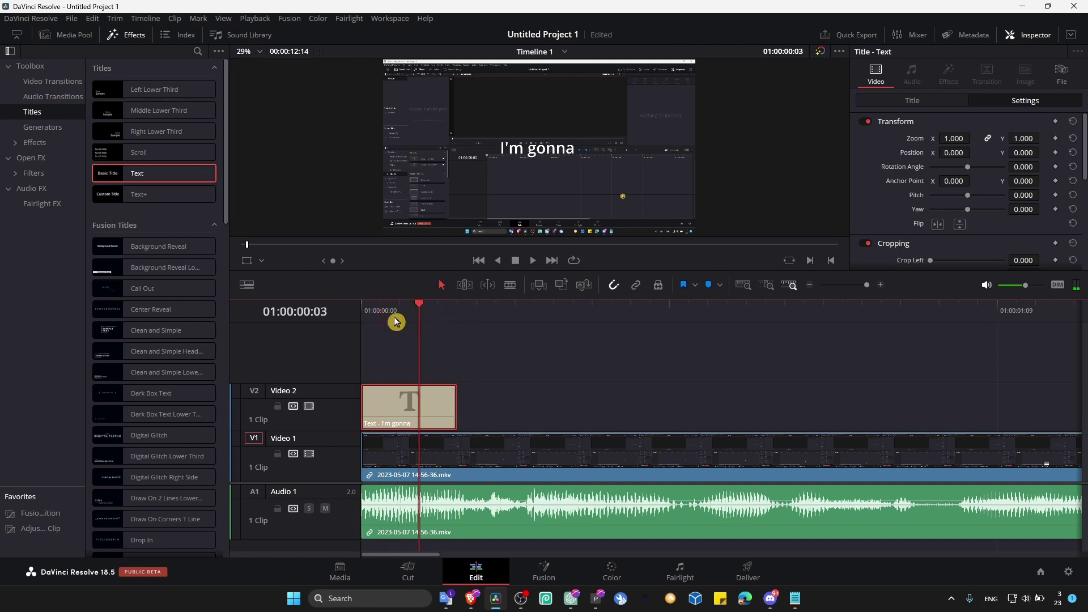
{"action": "key", "text": "Left"}
{"action": "left_click_drag", "start_coordinate": [946, 138], "coordinate": [986, 137]}
{"action": "left_click_drag", "start_coordinate": [404, 308], "coordinate": [377, 311]}
Keyframe the "I'm gonna" title's zoom from 1.000 at 01:00:00:00 to 2.050 at 01:00:00:02
{"action": "key", "text": "Right"}
{"action": "key", "text": "Right"}
{"action": "key", "text": "Right"}
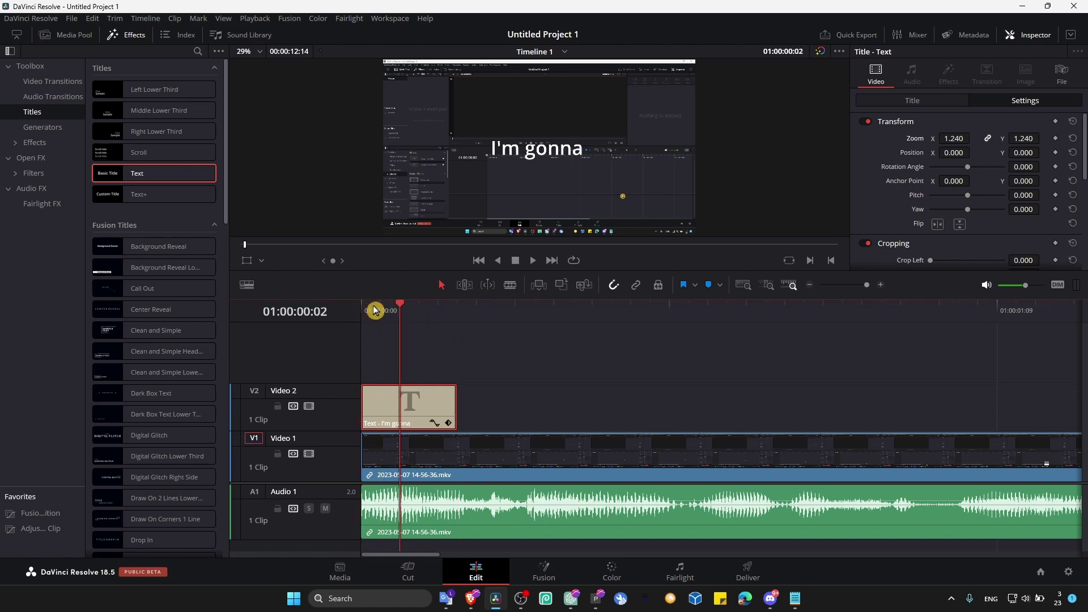
{"action": "key", "text": "Left"}
{"action": "double_click", "coordinate": [913, 141]}
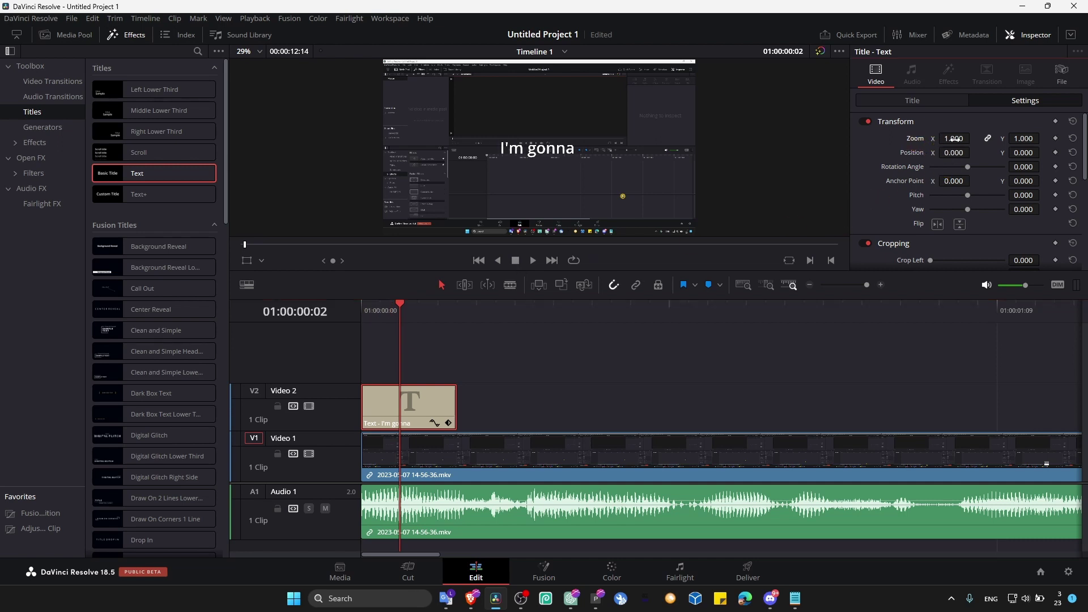
{"action": "left_click", "coordinate": [1055, 139]}
{"action": "left_click_drag", "start_coordinate": [954, 138], "coordinate": [1013, 138]}
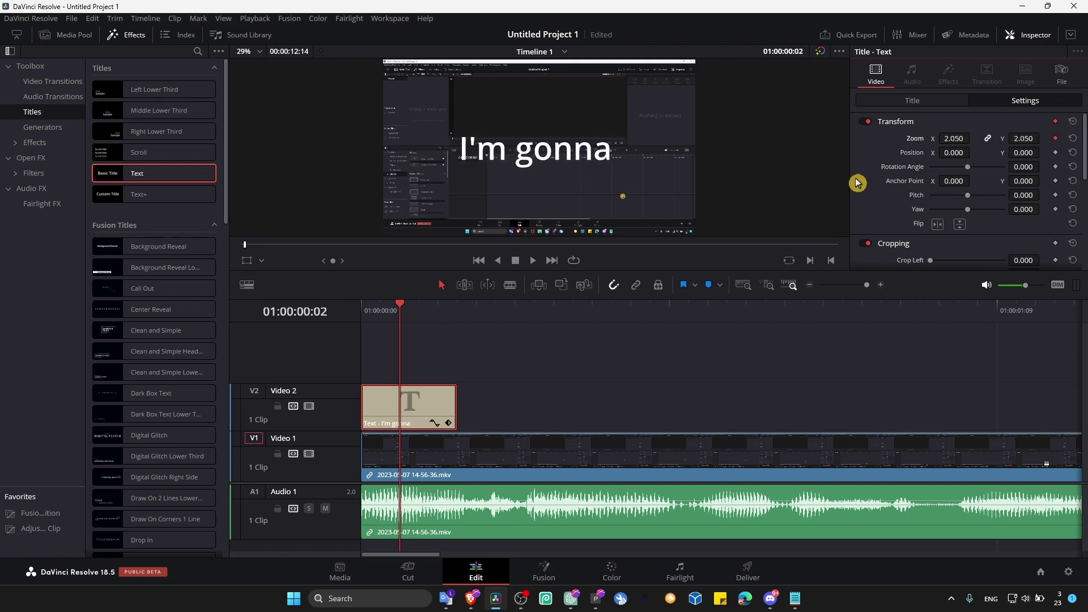
{"action": "left_click", "coordinate": [364, 310]}
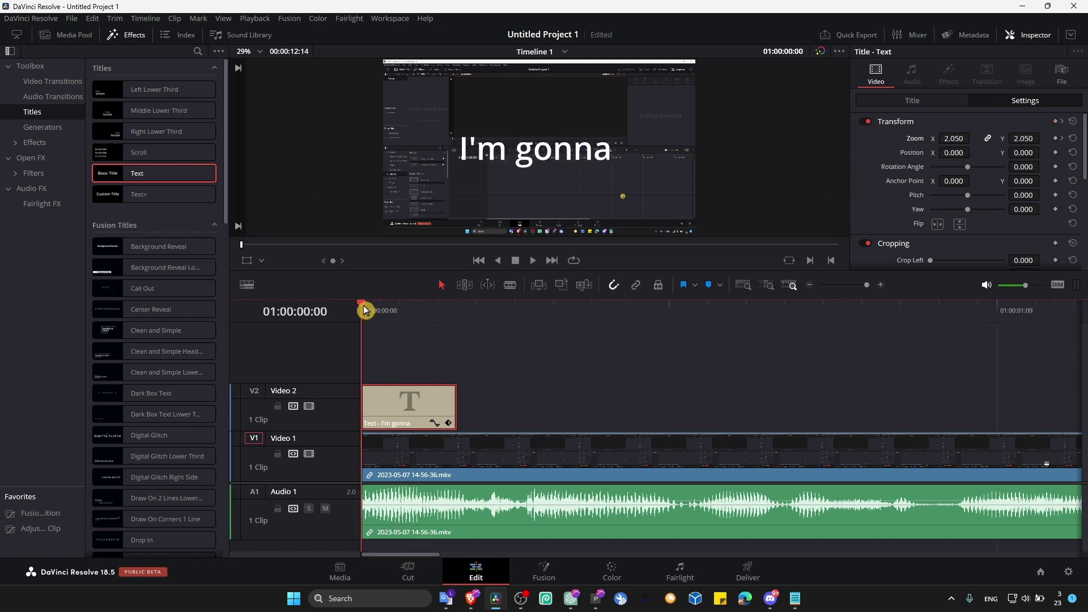
{"action": "double_click", "coordinate": [923, 140]}
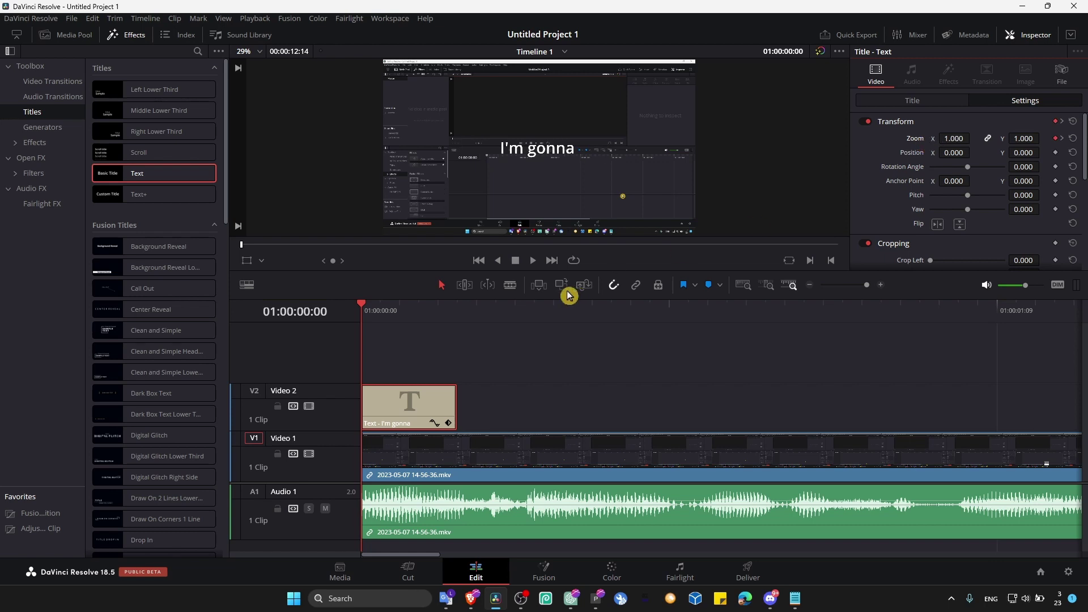
Play back the title's zoom animation and step through its first frames
{"action": "key", "text": "space"}
{"action": "key", "text": "space"}
{"action": "left_click", "coordinate": [369, 313]}
{"action": "key", "text": "space"}
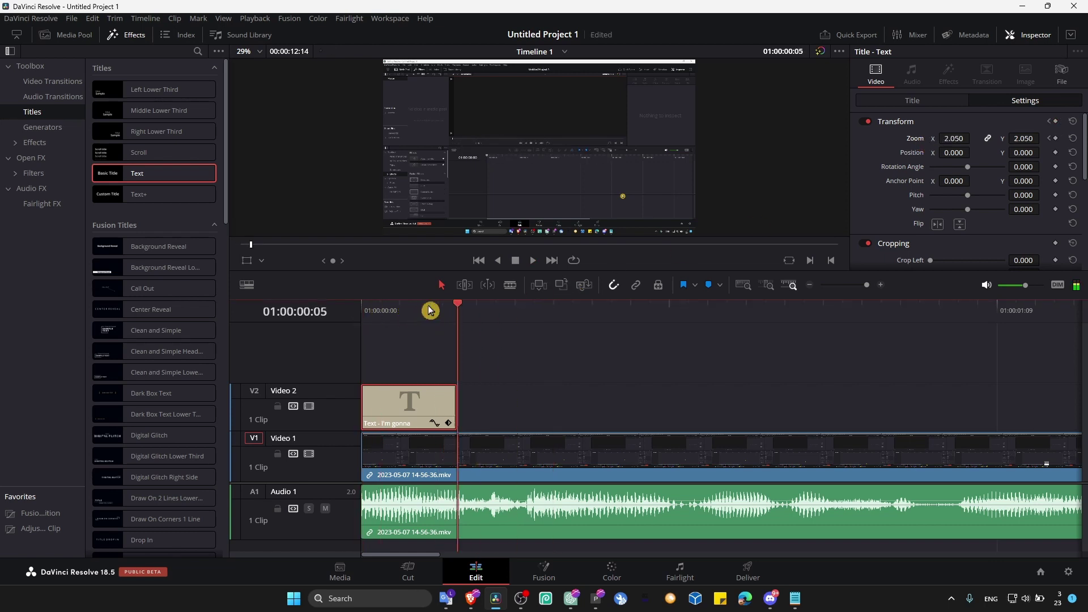
{"action": "key", "text": "Up"}
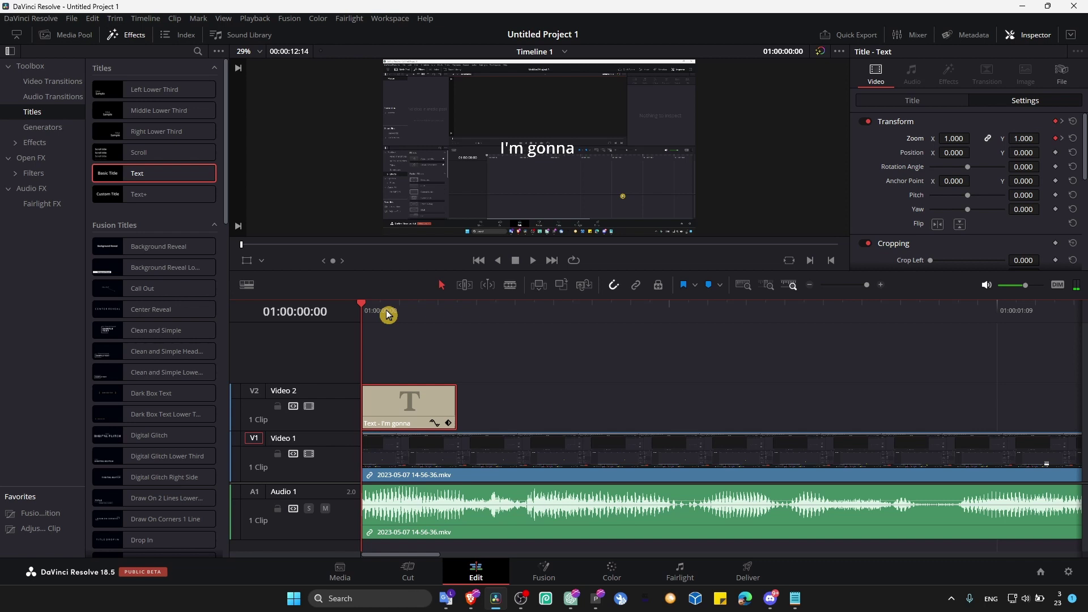
{"action": "key", "text": "Right"}
{"action": "key", "text": "Right"}
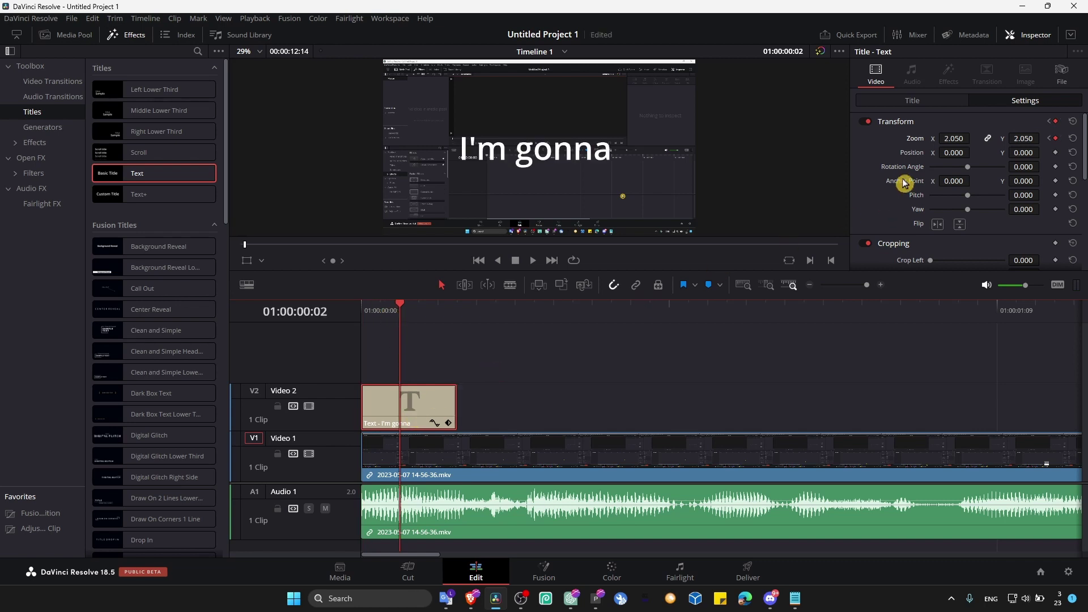
Shorten the first title's text to "I'm"
{"action": "left_click", "coordinate": [910, 102]}
{"action": "key", "text": "ctrl+a"}
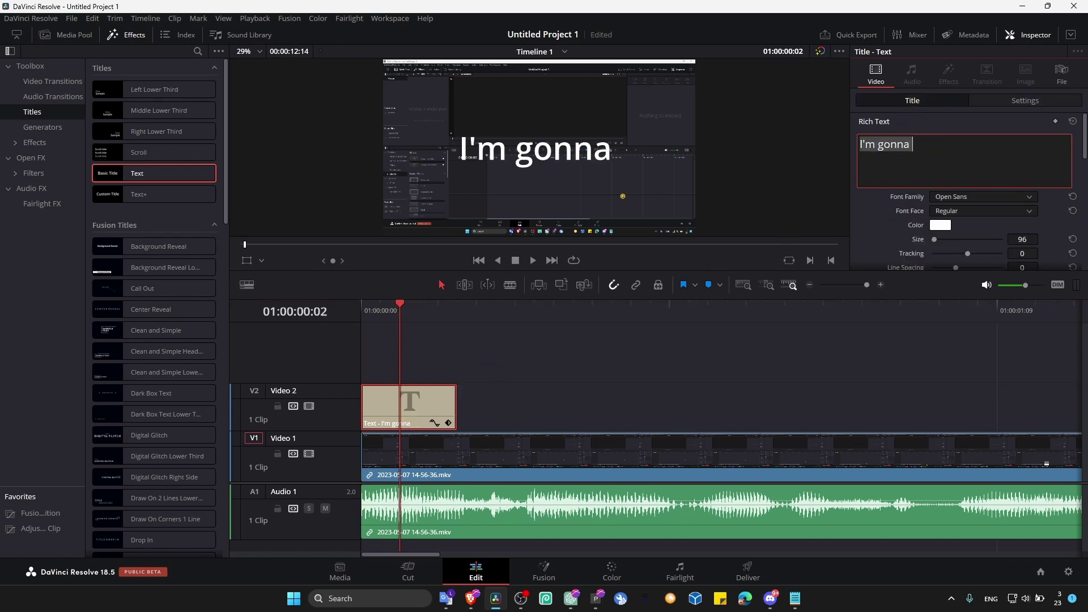
{"action": "key", "text": "ctrl+shift+Right"}
{"action": "key", "text": "BackSpace"}
Paste a copy of the animated title directly after the first one at 01:00:00:05 and change its text to "gonna"
{"action": "left_click", "coordinate": [366, 314]}
{"action": "key", "text": "Down"}
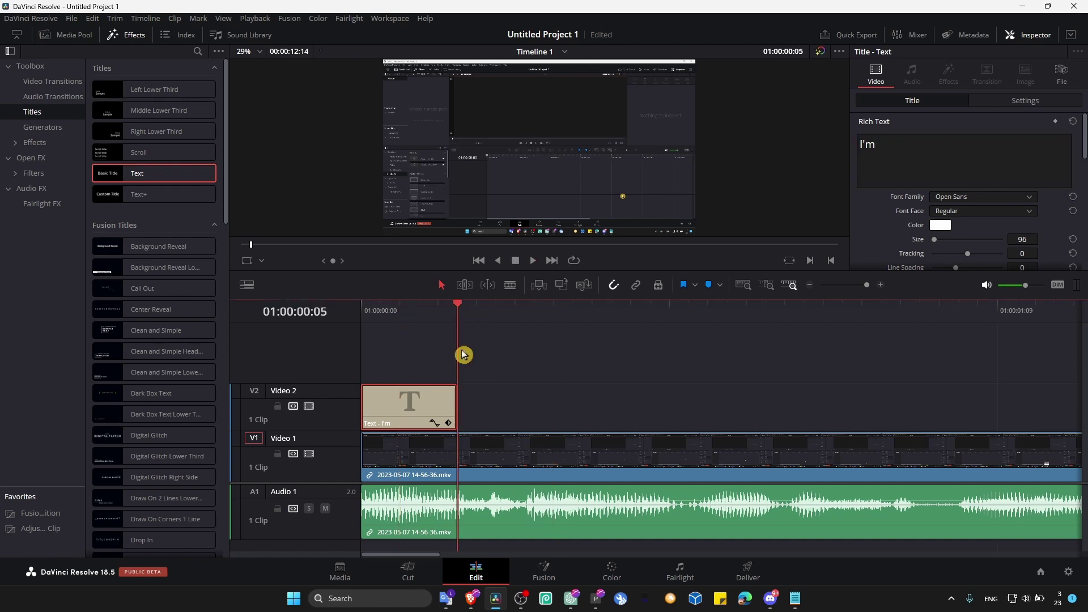
{"action": "key", "text": "ctrl+v"}
{"action": "key", "text": "Left"}
{"action": "left_click", "coordinate": [512, 311]}
{"action": "left_click", "coordinate": [884, 144]}
{"action": "key", "text": "ctrl+a"}
{"action": "type", "text": "gonna"}
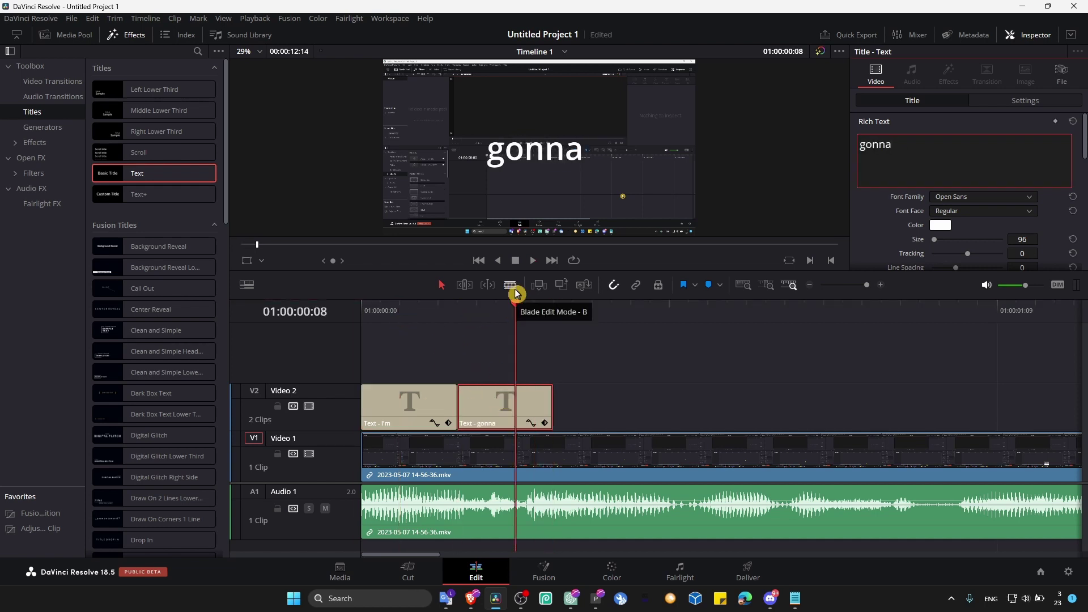
Copy the "gonna" title, place the copy directly behind it, and change the copy's text to "YOU"
{"action": "left_click_drag", "start_coordinate": [517, 306], "coordinate": [649, 312]}
{"action": "key", "text": "ctrl+c"}
{"action": "key", "text": "ctrl+v"}
{"action": "left_click_drag", "start_coordinate": [680, 400], "coordinate": [583, 399]}
{"action": "left_click_drag", "start_coordinate": [590, 310], "coordinate": [699, 334]}
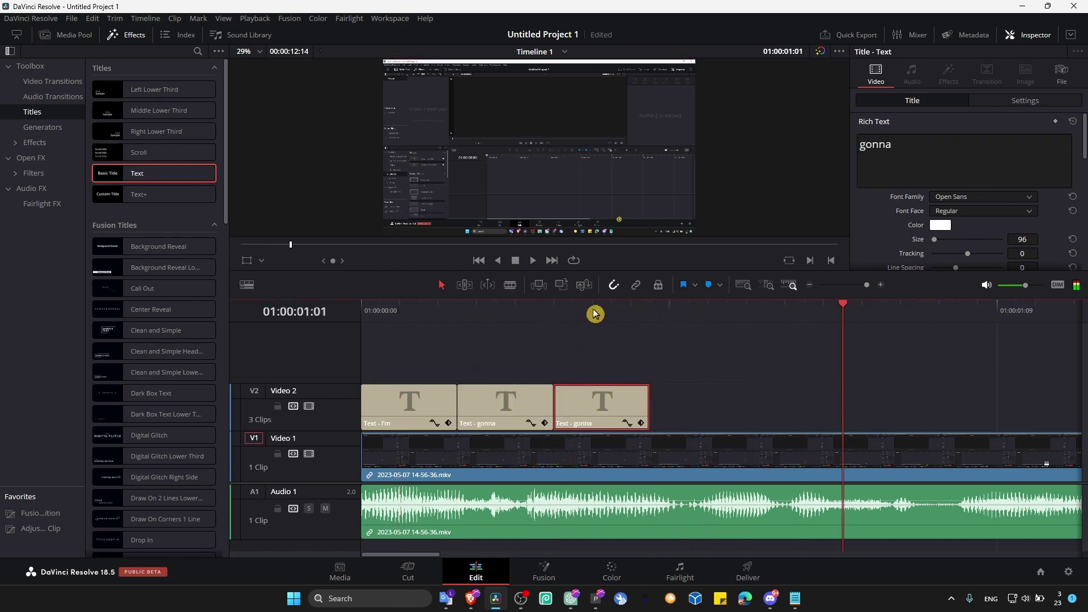
{"action": "left_click", "coordinate": [571, 311]}
{"action": "double_click", "coordinate": [874, 144]}
{"action": "key", "text": "Caps_Lock"}
{"action": "type", "text": "YOU"}
Set the "gonna" title's font to Nirmala UI Bold and play back the result
{"action": "left_click_drag", "start_coordinate": [571, 312], "coordinate": [457, 385]}
{"action": "left_click", "coordinate": [498, 399]}
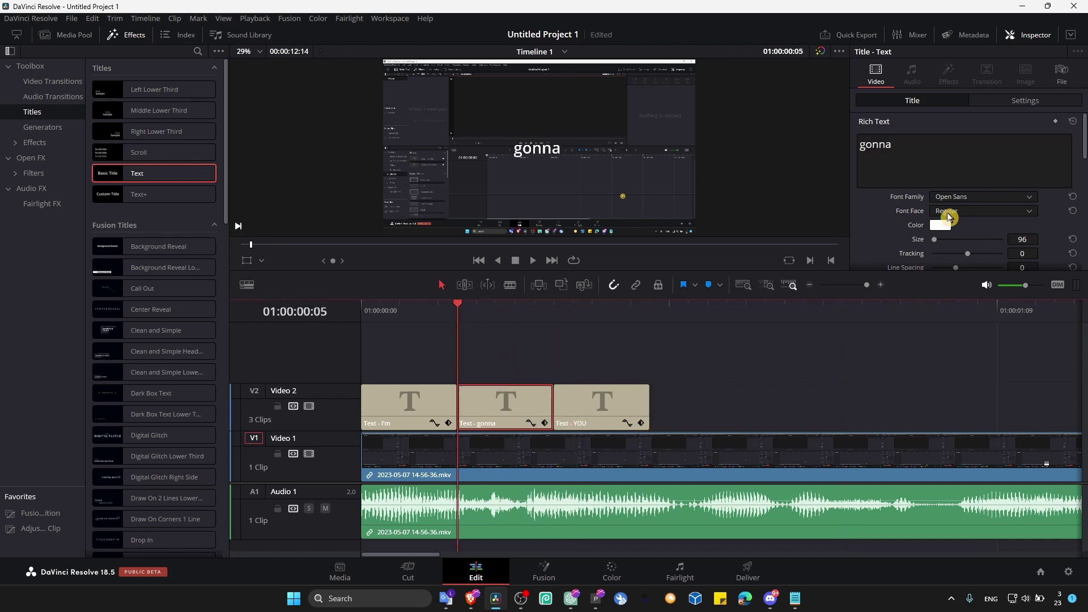
{"action": "left_click", "coordinate": [970, 196]}
{"action": "left_click", "coordinate": [982, 288]}
{"action": "key", "text": "space"}
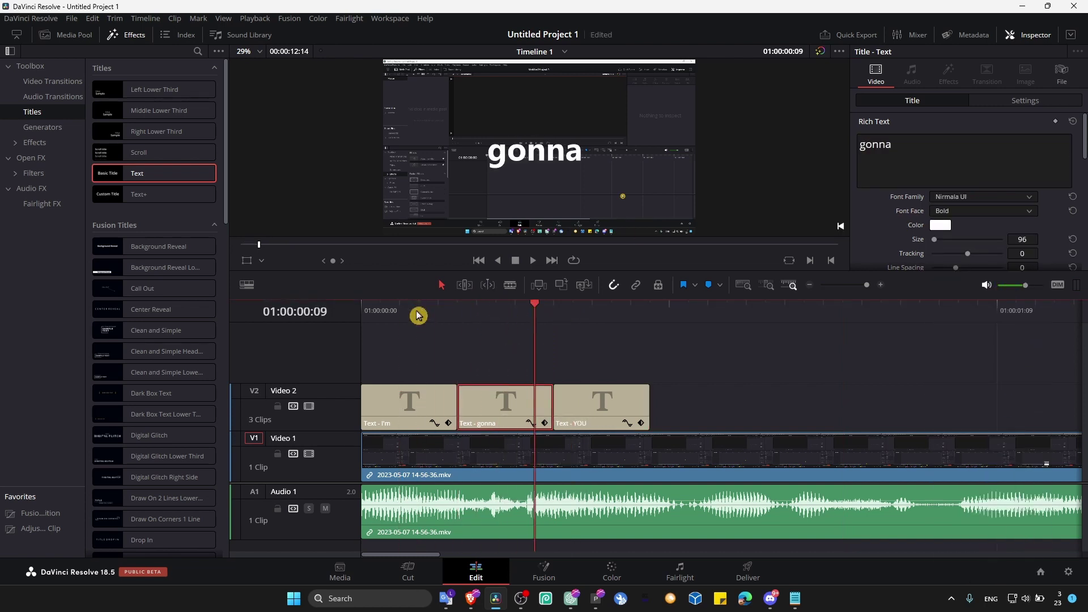
{"action": "key", "text": "space"}
Paste another title copy after "YOU" at 01:00:00:15 and change its text to "THIS"
{"action": "mouse_move", "coordinate": [628, 313]}
{"action": "left_mouse_down"}
{"action": "mouse_move", "coordinate": [587, 306]}
{"action": "mouse_move", "coordinate": [600, 374]}
{"action": "mouse_move", "coordinate": [637, 311]}
{"action": "left_mouse_up"}
{"action": "left_click", "coordinate": [629, 399]}
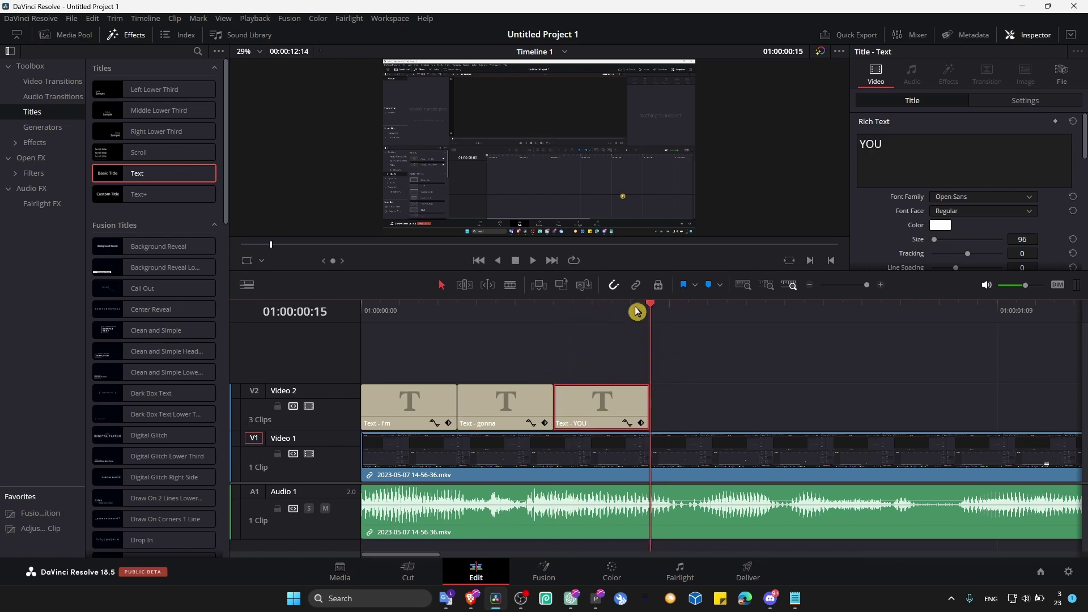
{"action": "key", "text": "ctrl+v"}
{"action": "key", "text": "Left"}
{"action": "double_click", "coordinate": [870, 143]}
{"action": "type", "text": "THIS"}
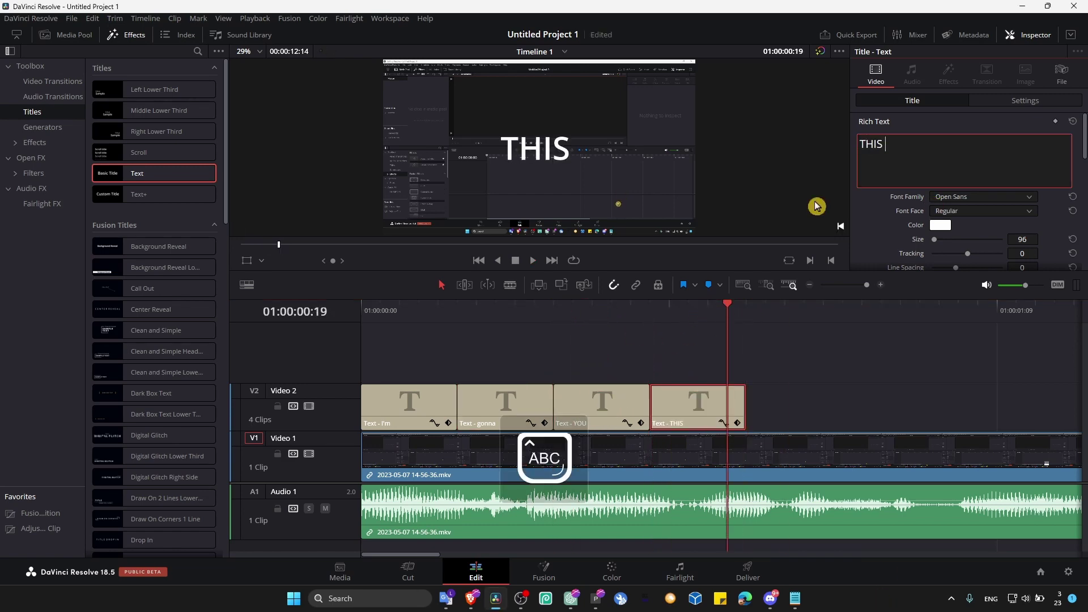
Play the clip around the "THIS" title and from the timeline's start to check the word timing
{"action": "left_click", "coordinate": [709, 311]}
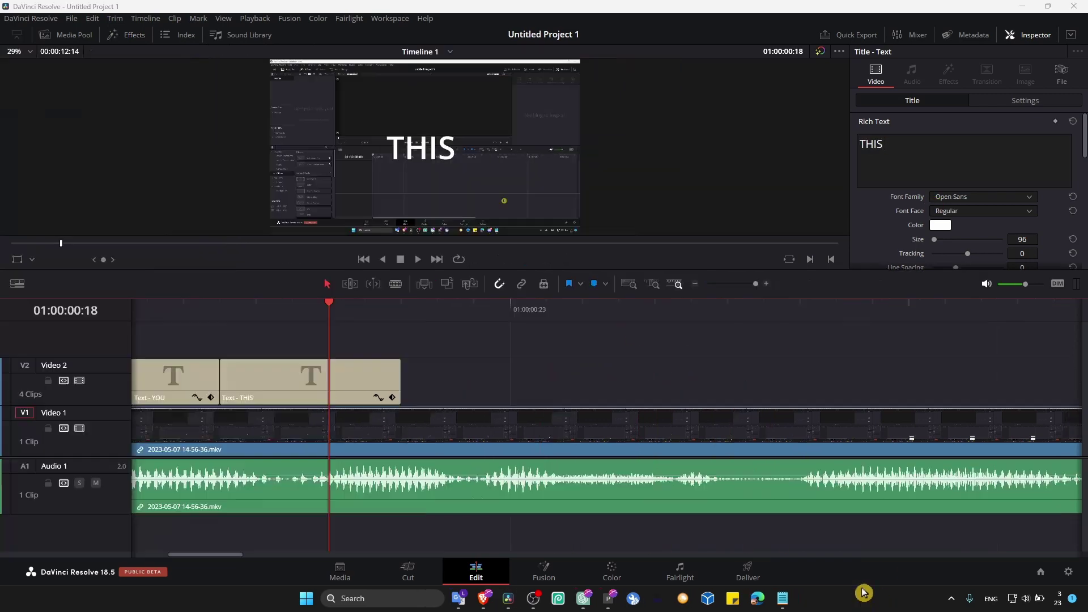
{"action": "key", "text": "space"}
{"action": "left_click_drag", "start_coordinate": [255, 310], "coordinate": [134, 309]}
{"action": "key", "text": "space"}
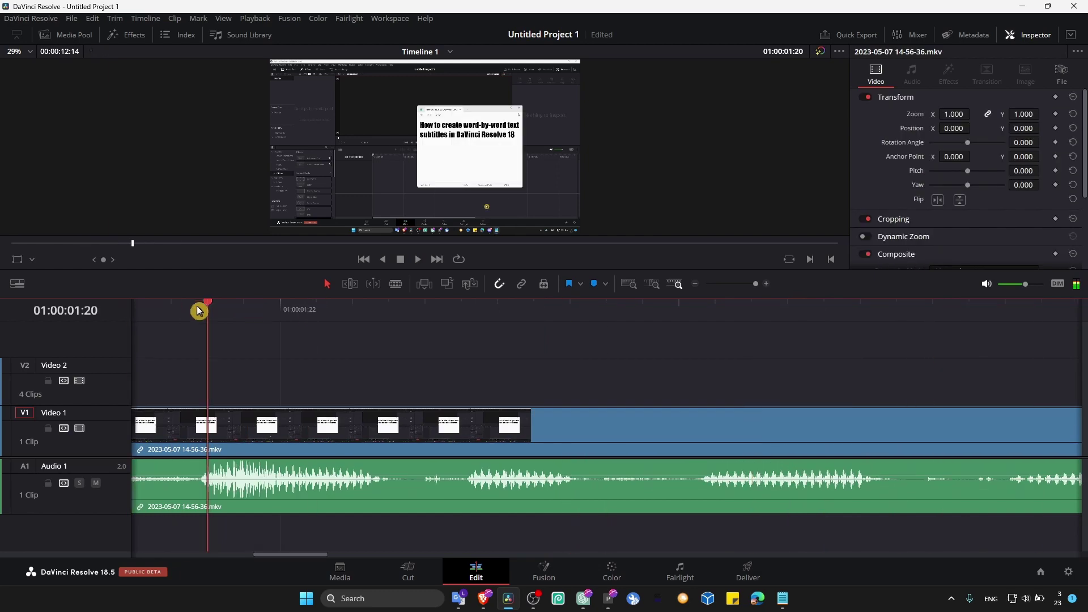
{"action": "left_click_drag", "start_coordinate": [199, 311], "coordinate": [99, 315]}
{"action": "key", "text": "space"}
{"action": "left_click_drag", "start_coordinate": [283, 554], "coordinate": [170, 555]}
{"action": "left_click_drag", "start_coordinate": [583, 311], "coordinate": [134, 323]}
{"action": "key", "text": "space"}
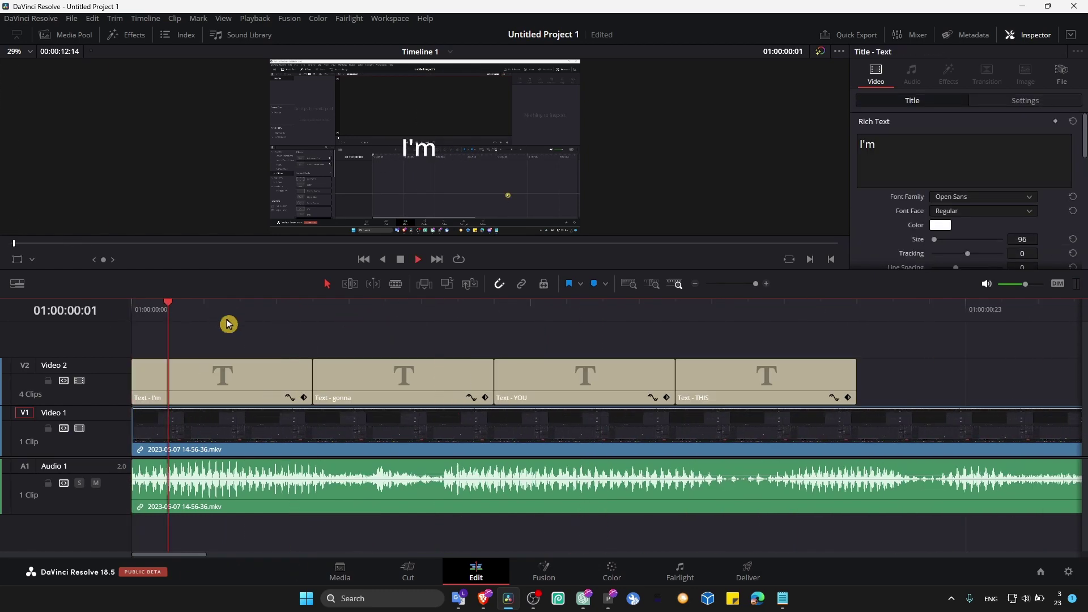
Paste a title copy after "THIS" at 01:00:00:20, change its text to "TUTORIAL", and set its font face to Bold
{"action": "left_click", "coordinate": [318, 381]}
{"action": "key", "text": "ctrl+v"}
{"action": "double_click", "coordinate": [870, 144]}
{"action": "type", "text": "TUTORIAL"}
{"action": "left_click", "coordinate": [983, 211]}
{"action": "left_click", "coordinate": [964, 236]}
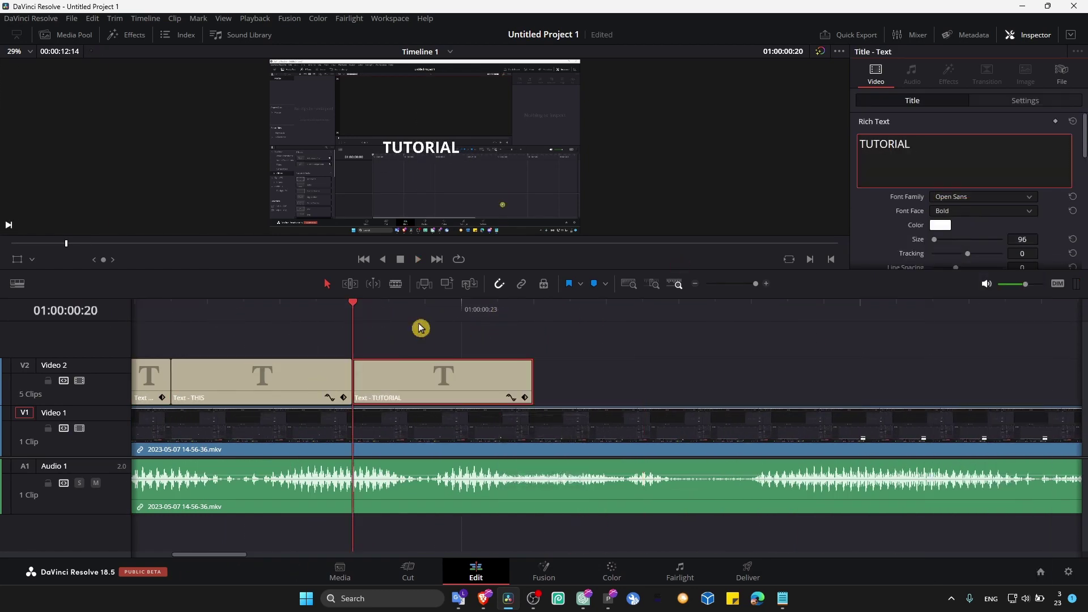
Paste a title copy where the next phrase starts at 01:00:01:20 and change its text to "HOW"
{"action": "key", "text": "space"}
{"action": "left_click", "coordinate": [715, 317]}
{"action": "key", "text": "ctrl+v"}
{"action": "double_click", "coordinate": [870, 144]}
{"action": "key", "text": "Caps_Lock"}
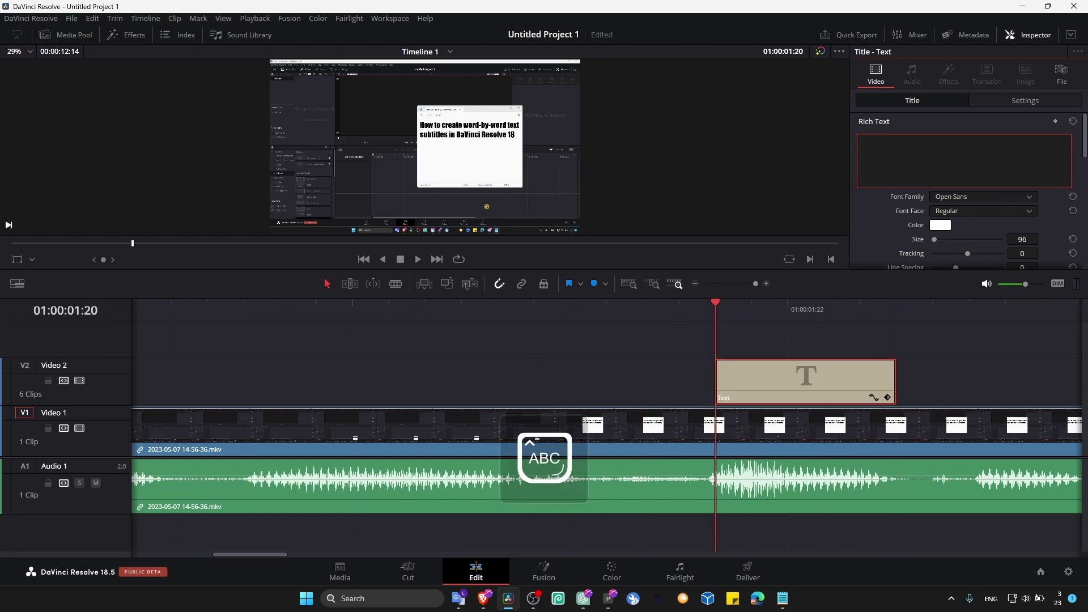
{"action": "type", "text": "HOW"}
Move all titles up to Video 3 and add a translucent Four Color Gradient generator beneath them on Video 2, spanning all the titles
{"action": "scroll", "coordinate": [602, 342], "scroll_direction": "down", "scroll_amount": 3}
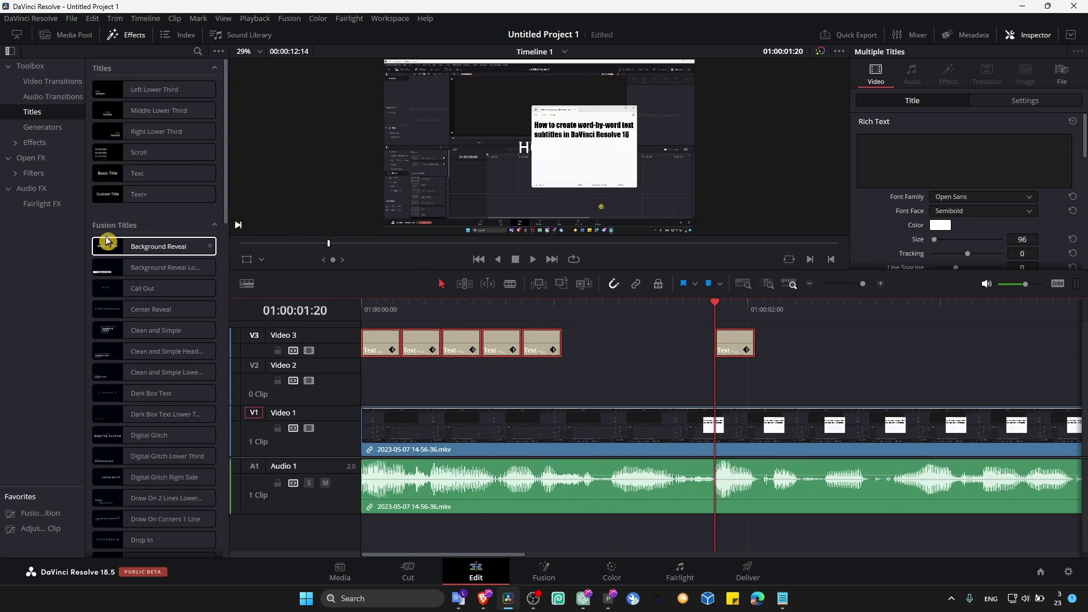
{"action": "left_click", "coordinate": [43, 127]}
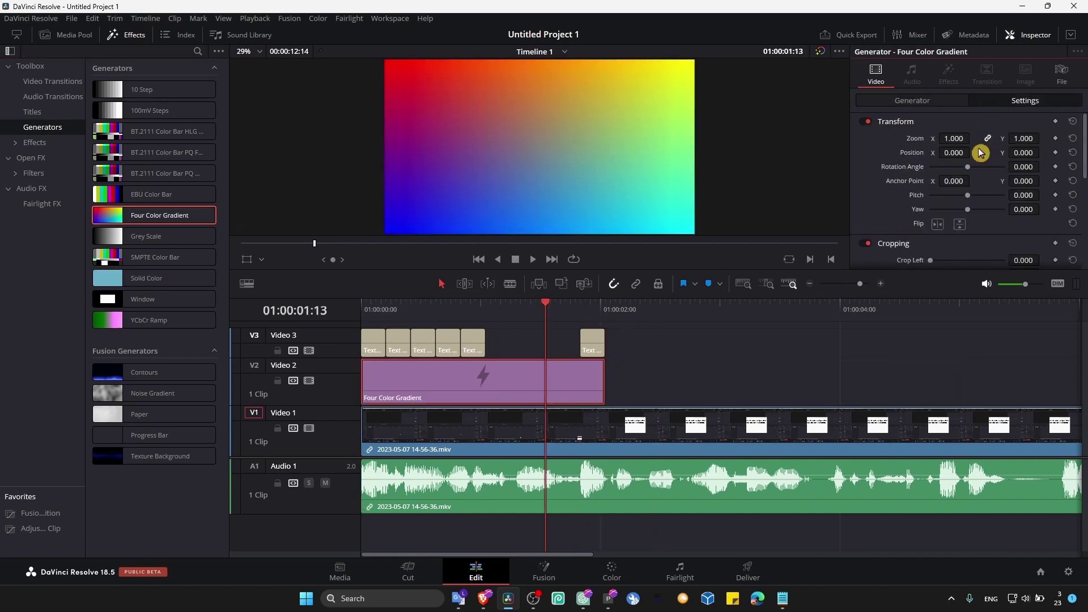
{"action": "left_click_drag", "start_coordinate": [542, 300], "coordinate": [586, 308]}
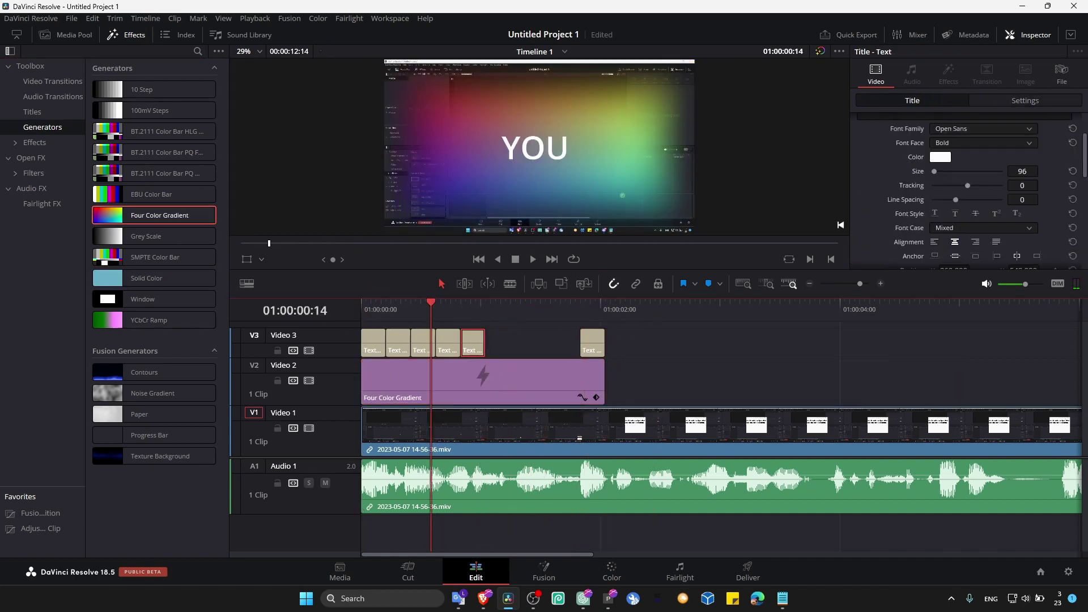
{"action": "scroll", "coordinate": [952, 198], "scroll_direction": "down", "scroll_amount": 4}
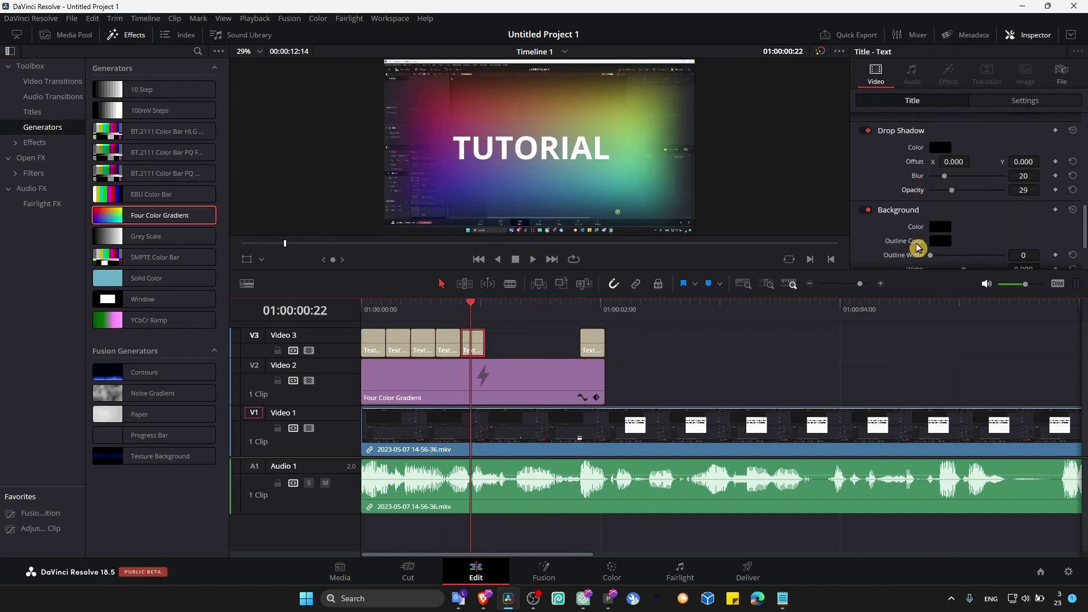